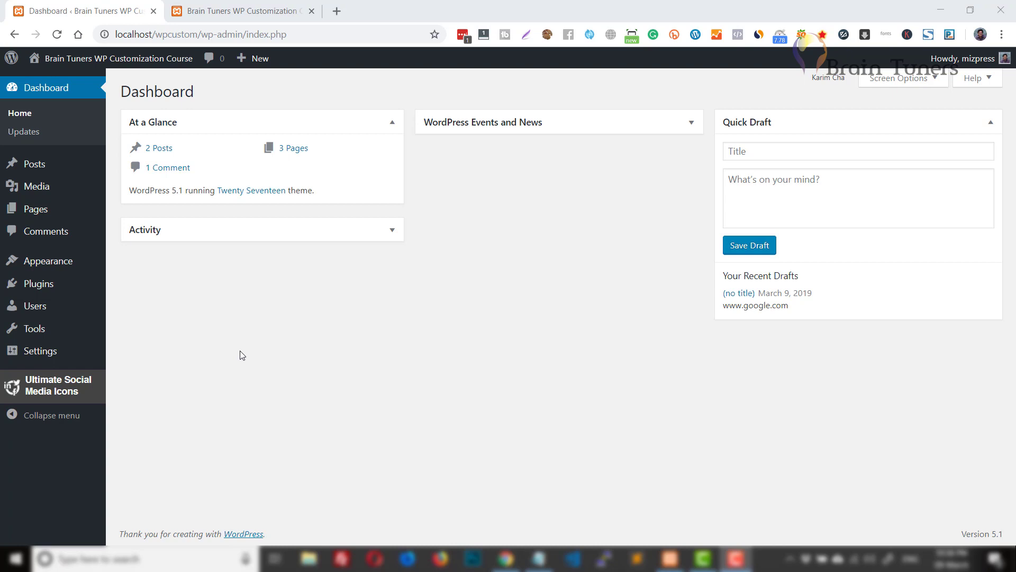
Step: Open the site's Permalink settings
mouse_move(63, 352)
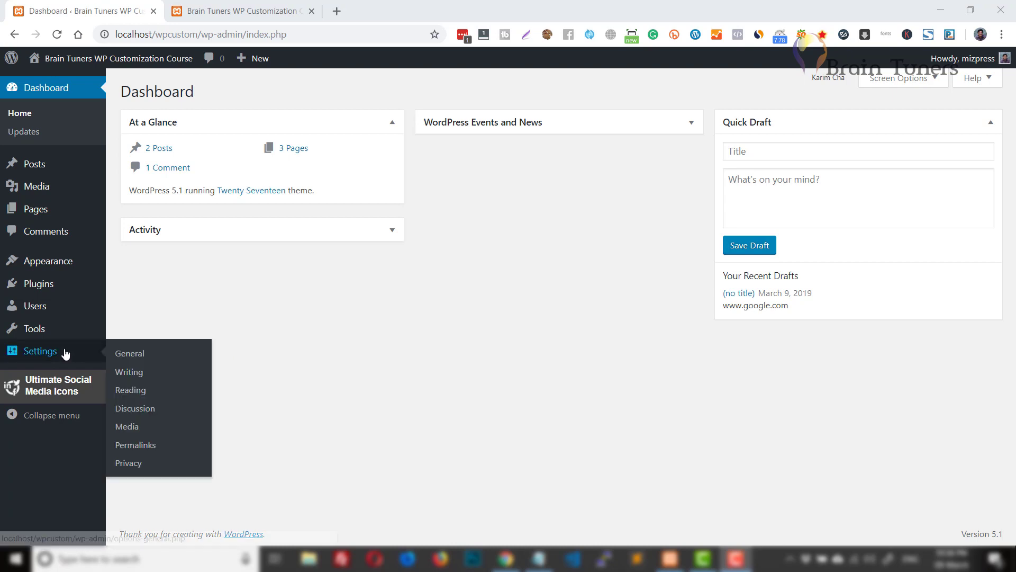
left_click(151, 450)
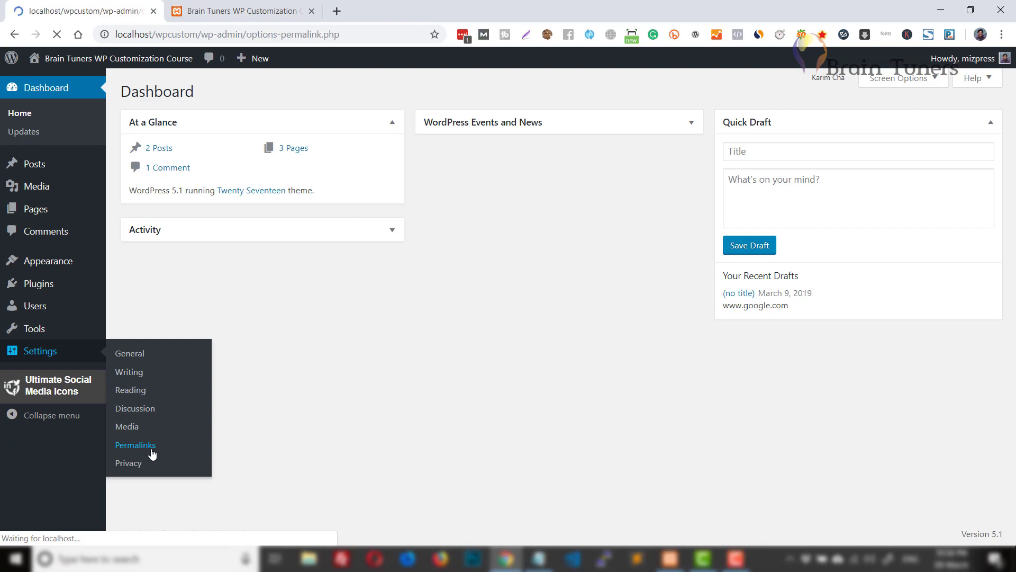
Step: Open the “Neque porro quisquam” post on the live site to inspect its URL format
left_click(232, 11)
scroll(347, 202, "up", 15)
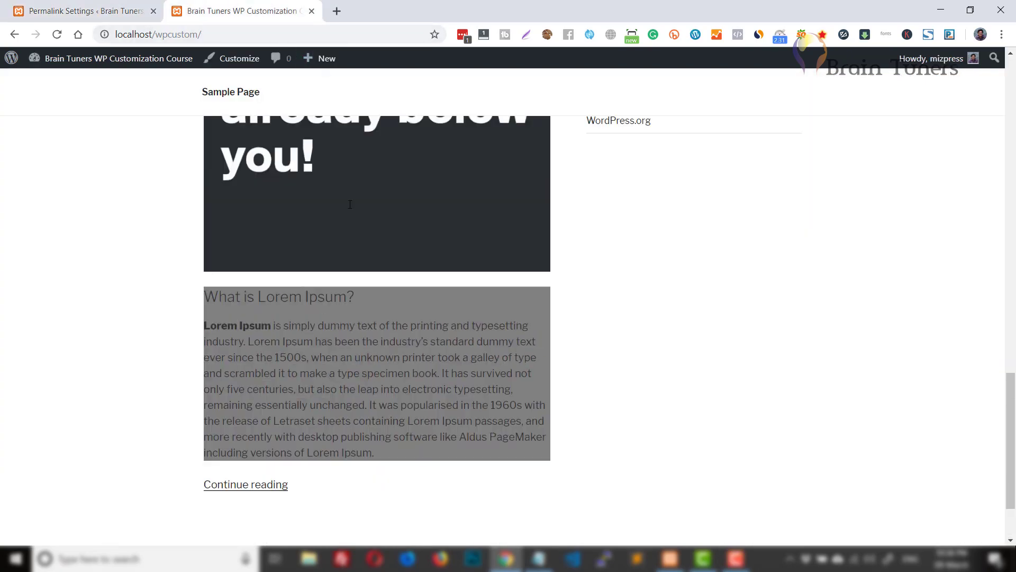
scroll(329, 241, "down", 6)
left_click(295, 246)
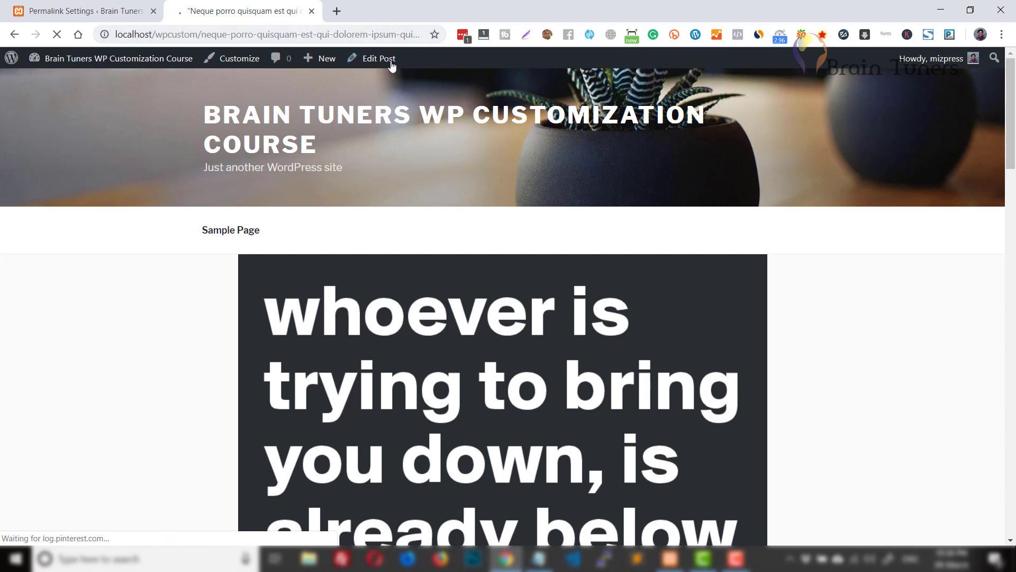
Step: Set the site's permalink structure to Plain and save the changes
left_click(81, 17)
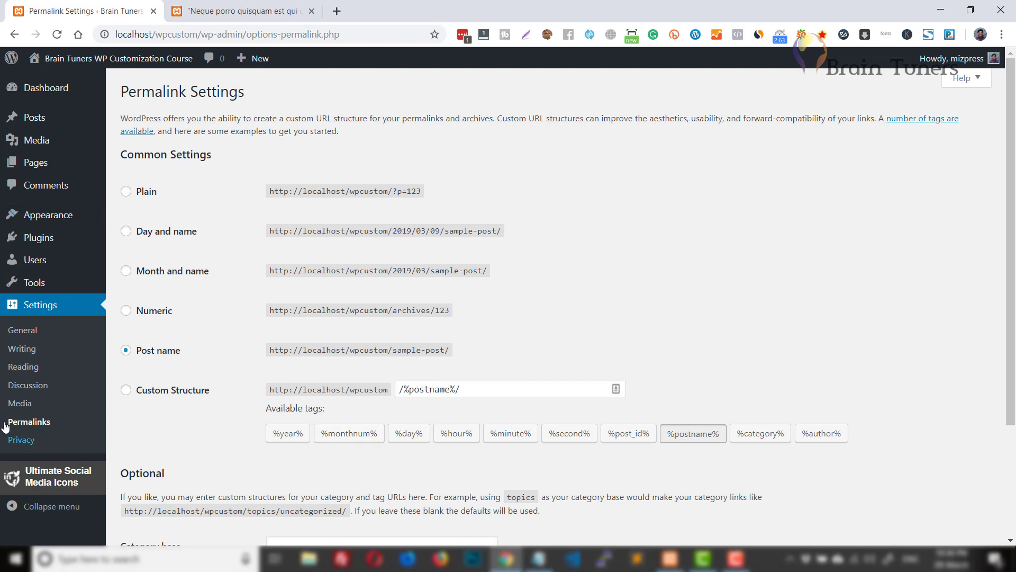
left_click(144, 200)
scroll(223, 445, "down", 3)
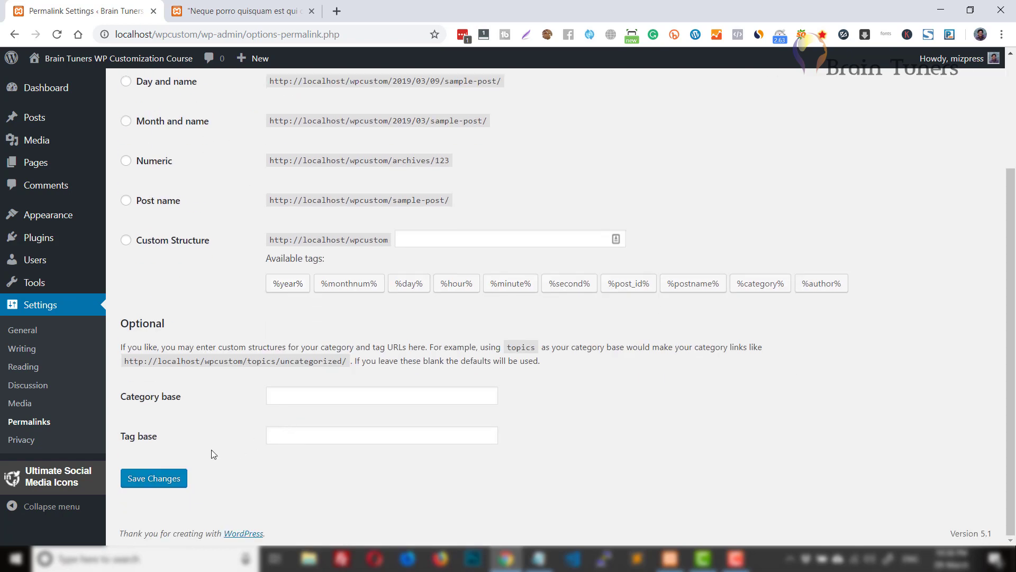
left_click(155, 479)
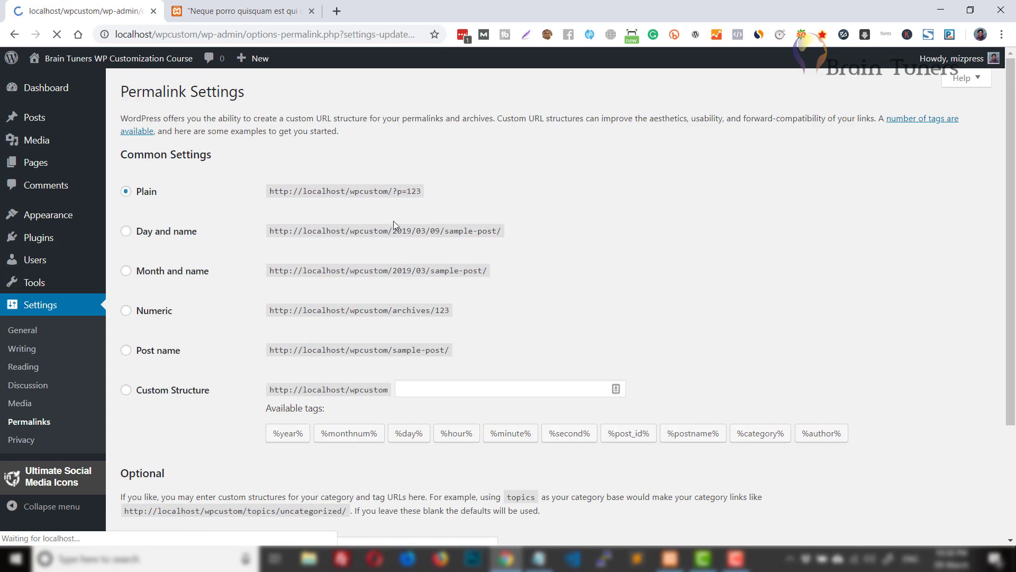
Step: Open the Test kebab post from the site's home page to inspect its plain URL
left_click(243, 10)
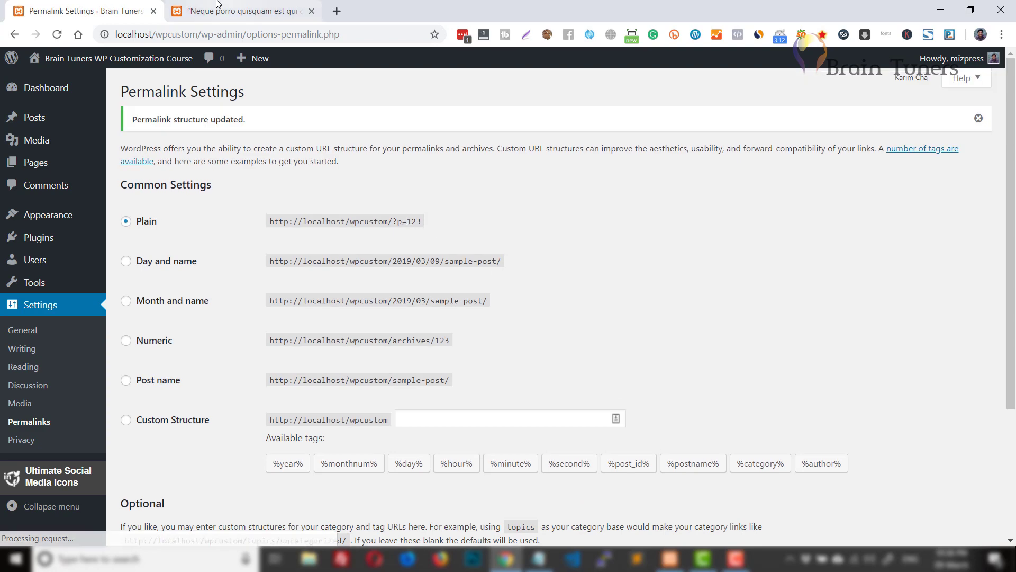
left_click(291, 129)
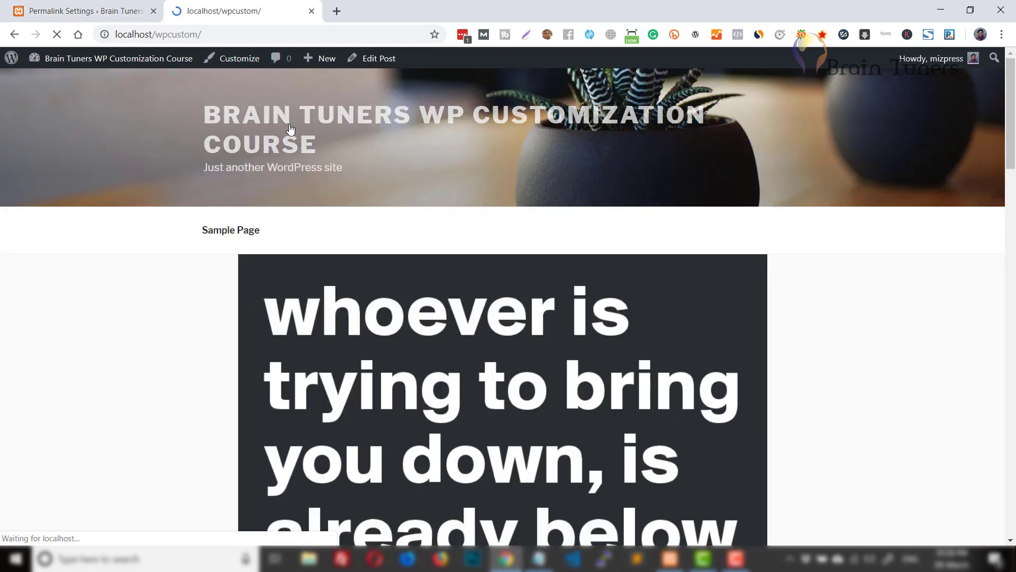
scroll(290, 129, "down", 10)
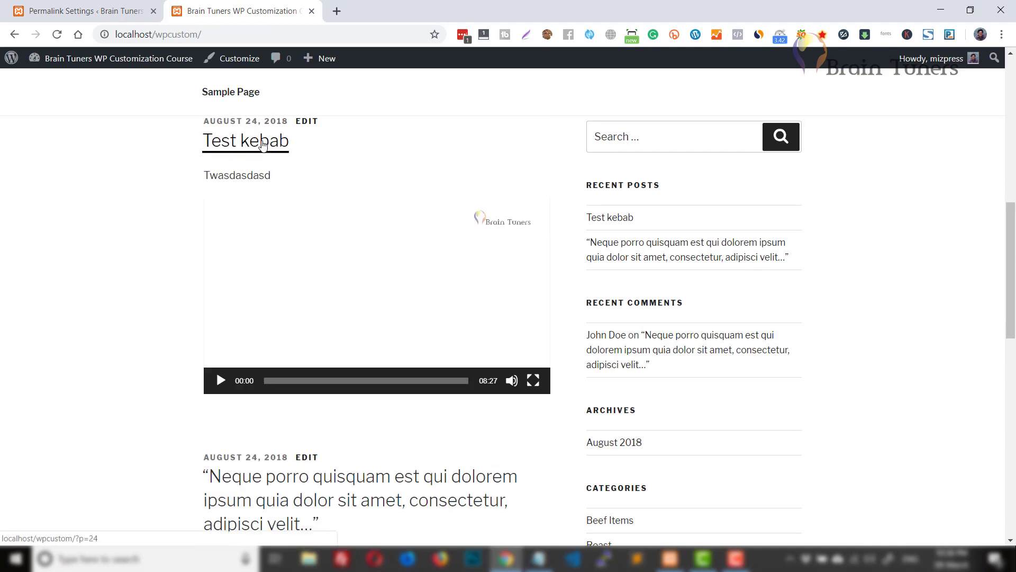
left_click(262, 144)
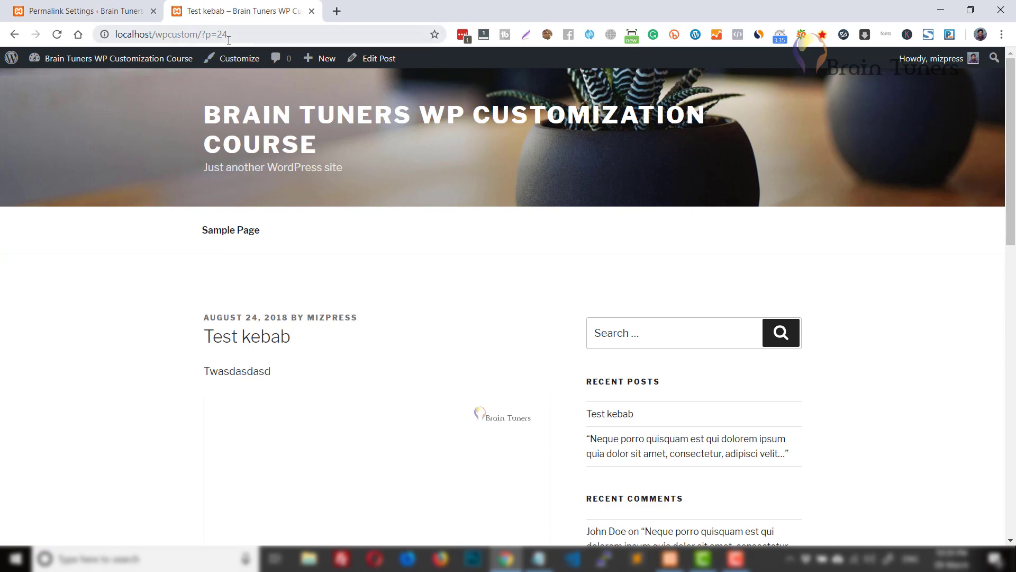
Step: Go back to the Permalink settings and try the Day and name, Month and name, and Numeric structures in turn
left_click(85, 11)
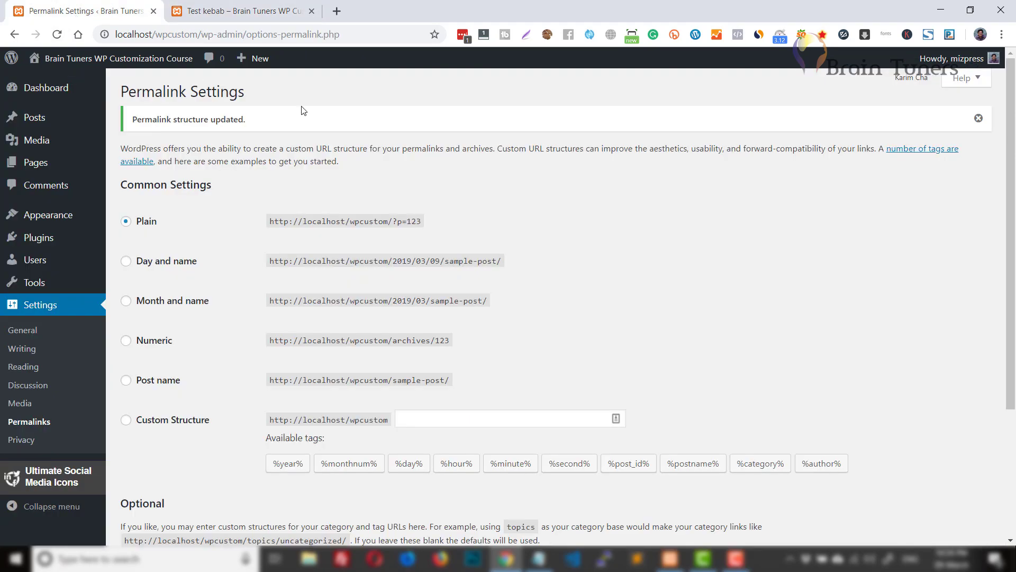
left_click(148, 265)
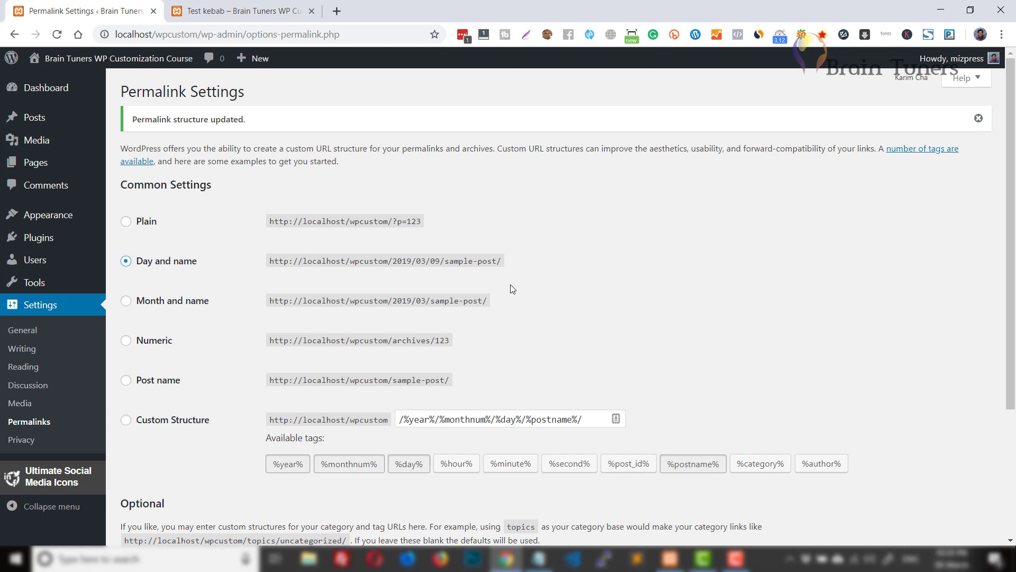
left_click(166, 305)
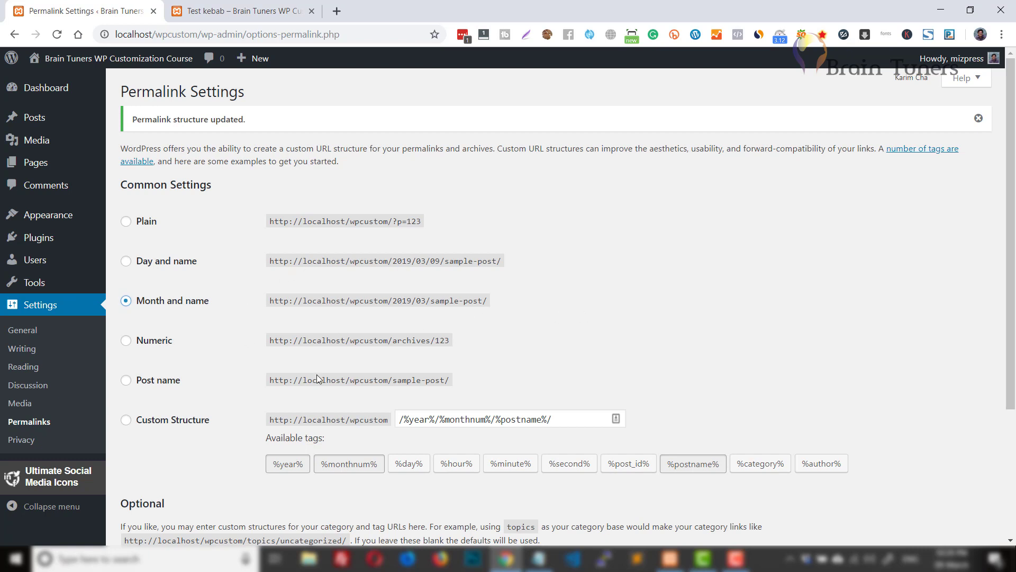
left_click(152, 340)
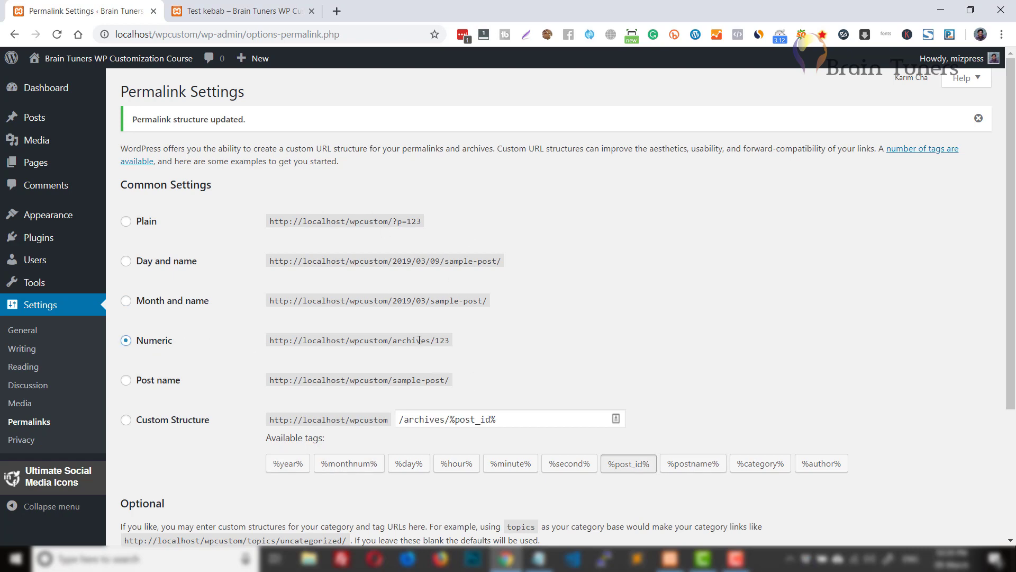
Step: Highlight the archives part of the Numeric pattern in the custom structure, reselecting Numeric after each look
double_click(425, 421)
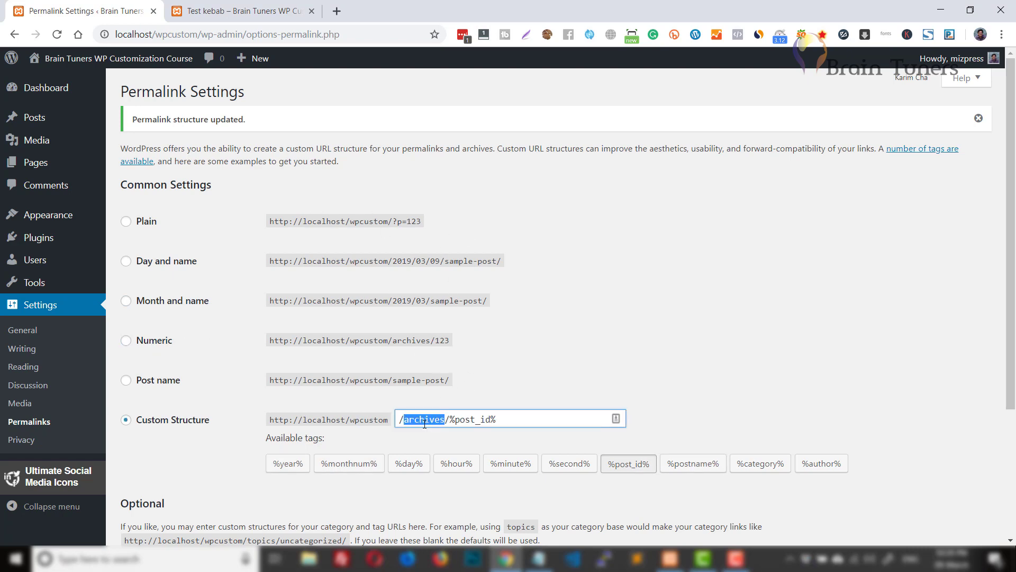
left_click(165, 340)
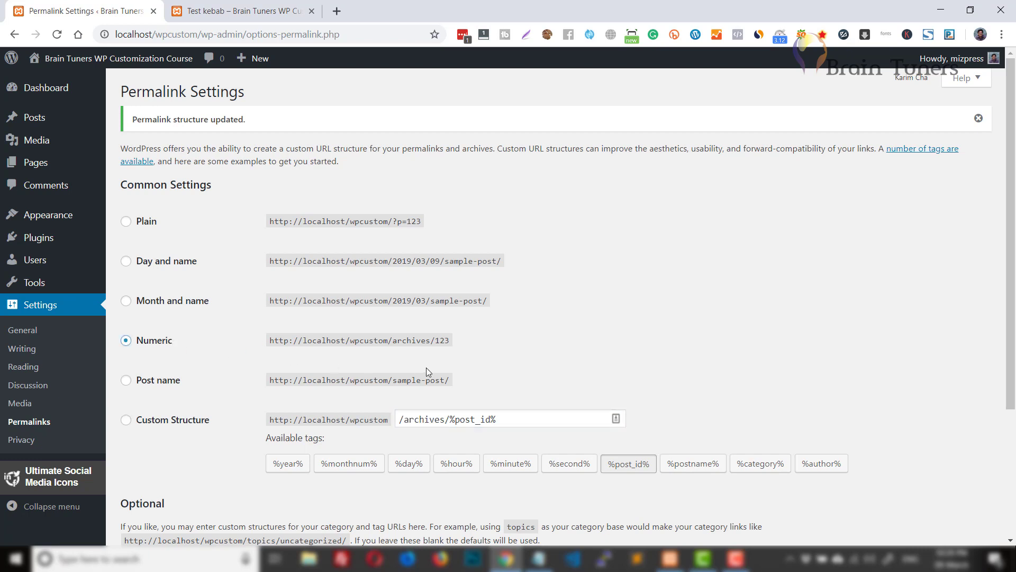
double_click(436, 420)
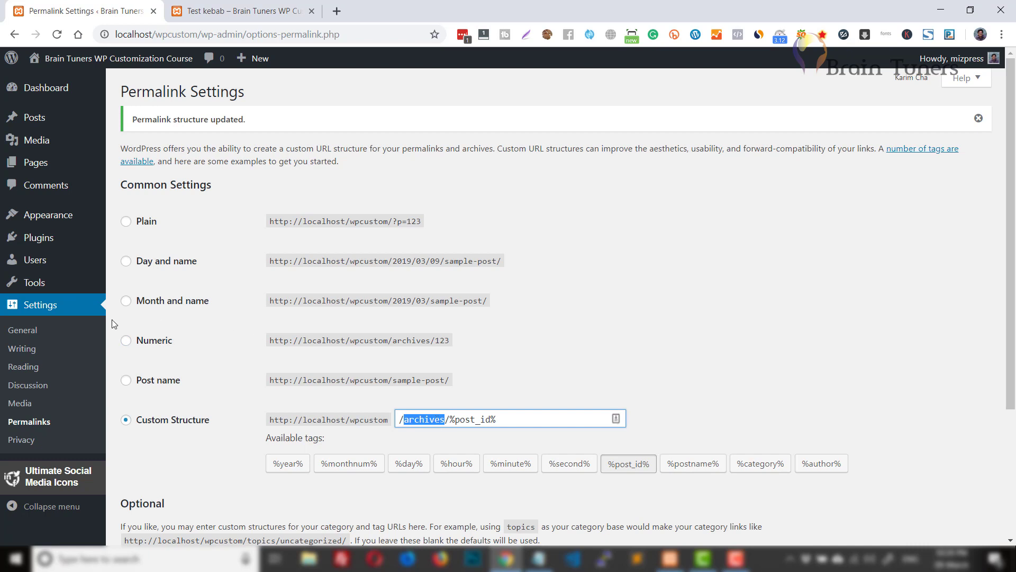
left_click(148, 341)
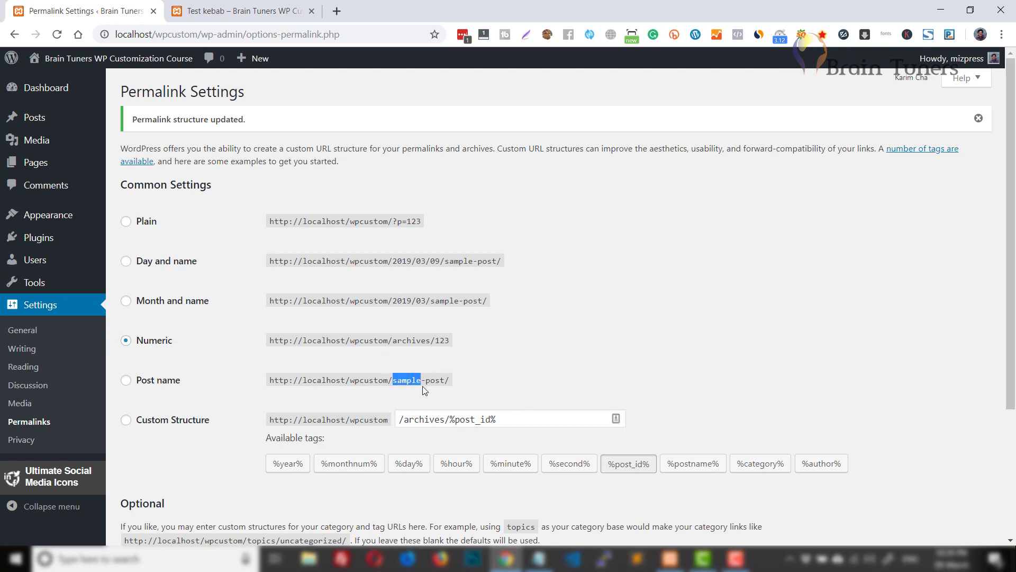
Step: Highlight the slug in the Post name example URL and choose the Post name structure
left_click_drag(423, 387, 445, 380)
left_click(547, 332)
left_click(146, 385)
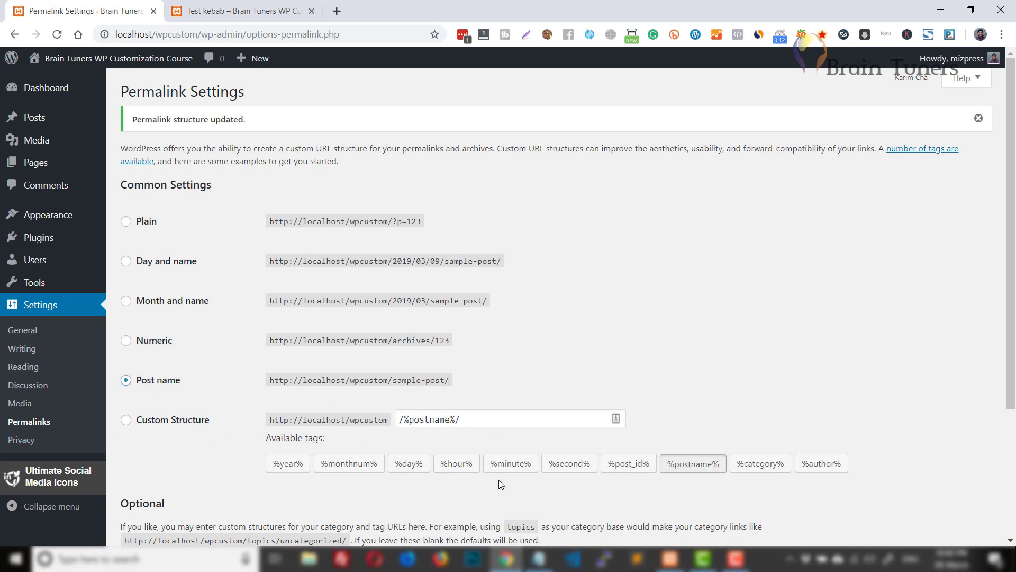
left_click(152, 422)
left_click(455, 422)
key("ctrl+a")
key("BackSpace")
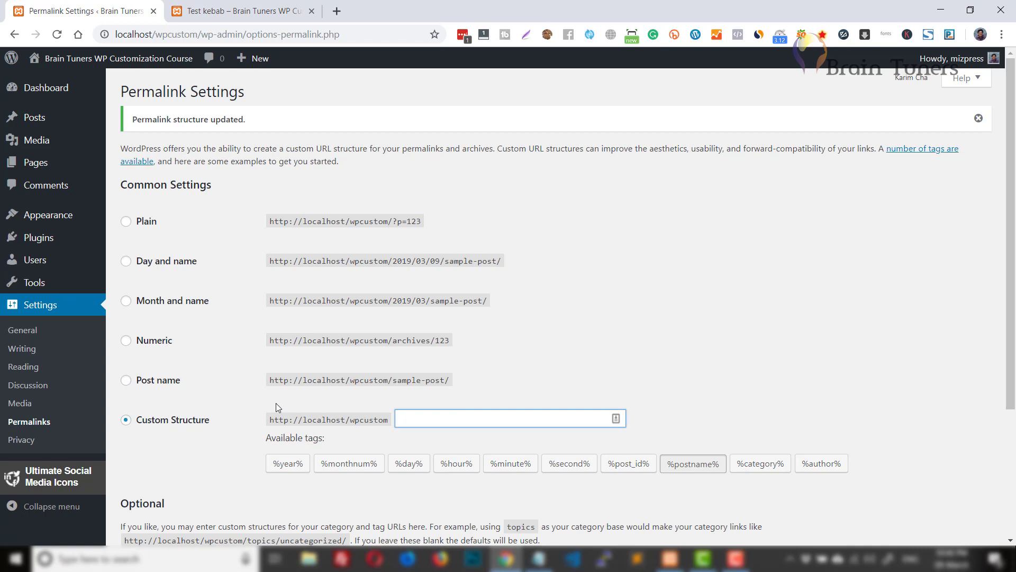
type("/")
key("ctrl+z")
key("ctrl+z")
Step: Delete the postname tag from the Custom Structure, keeping only the leading slash
left_click(479, 418)
left_click_drag(479, 418, 404, 418)
key("BackSpace")
Step: Build the custom structure from the year, hour, minute, post_id, second, postname, category, author and monthnum tags, in that order
left_click(283, 469)
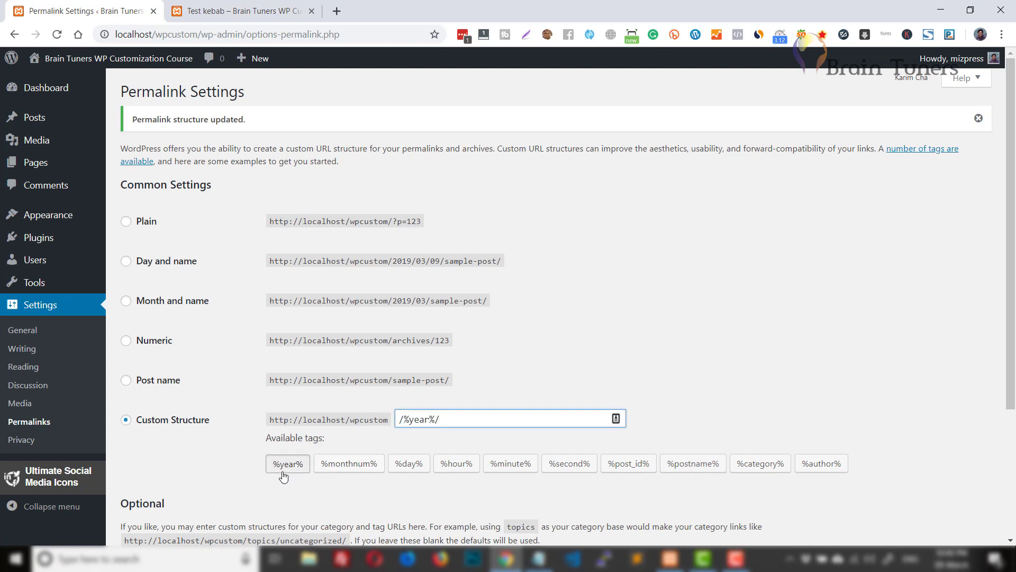
left_click(456, 464)
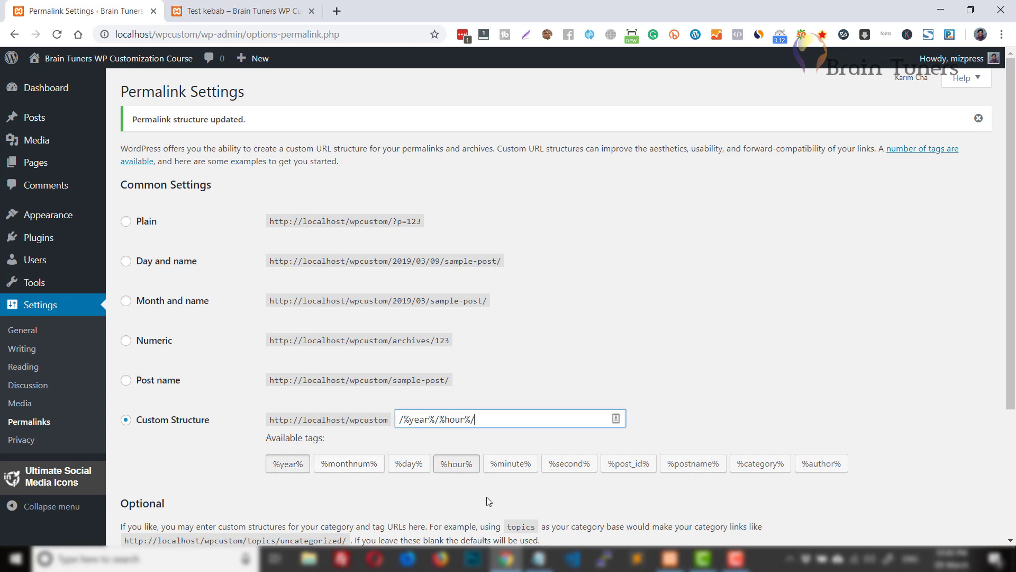
left_click(519, 476)
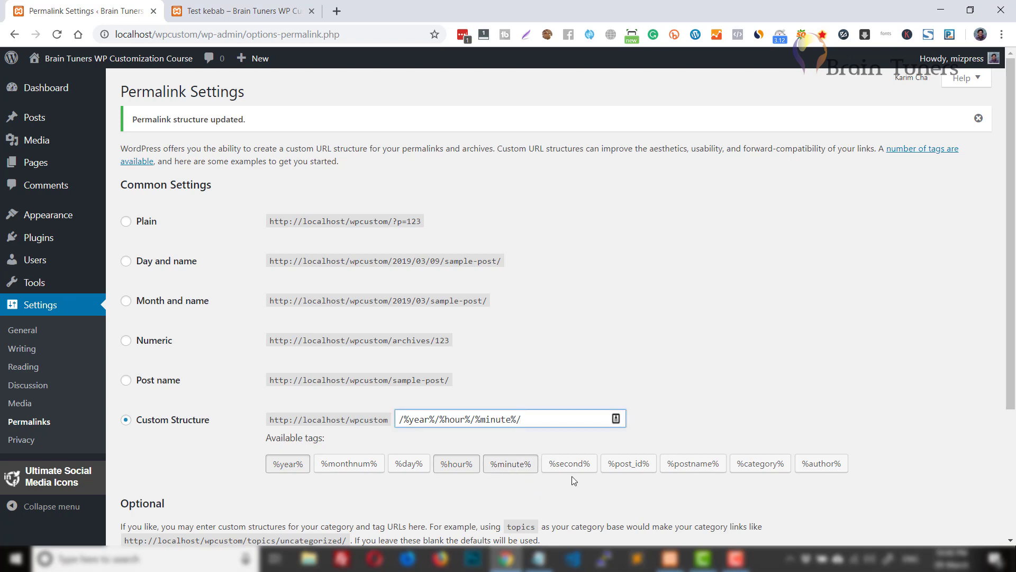
left_click(639, 473)
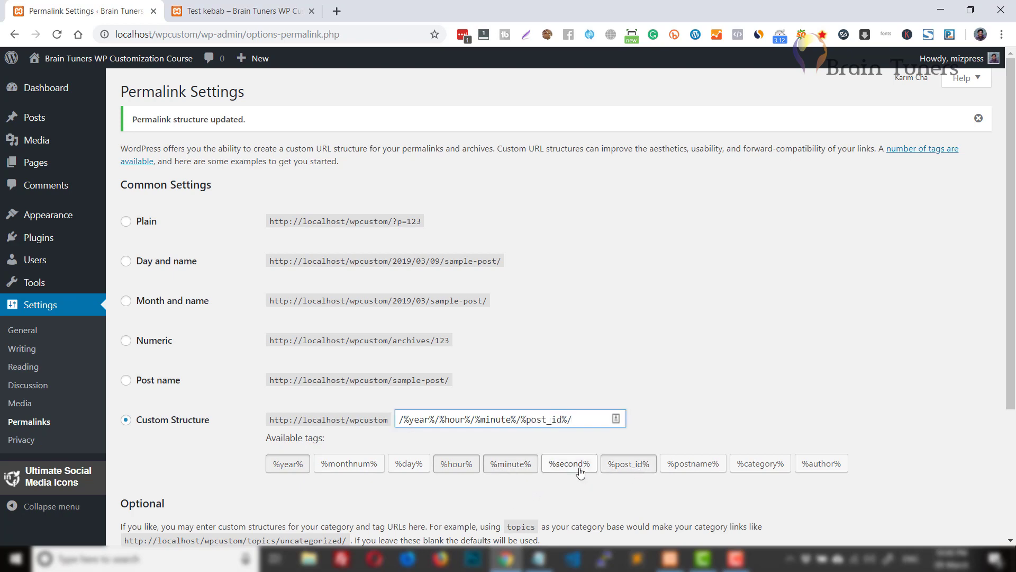
left_click(581, 472)
left_click(683, 466)
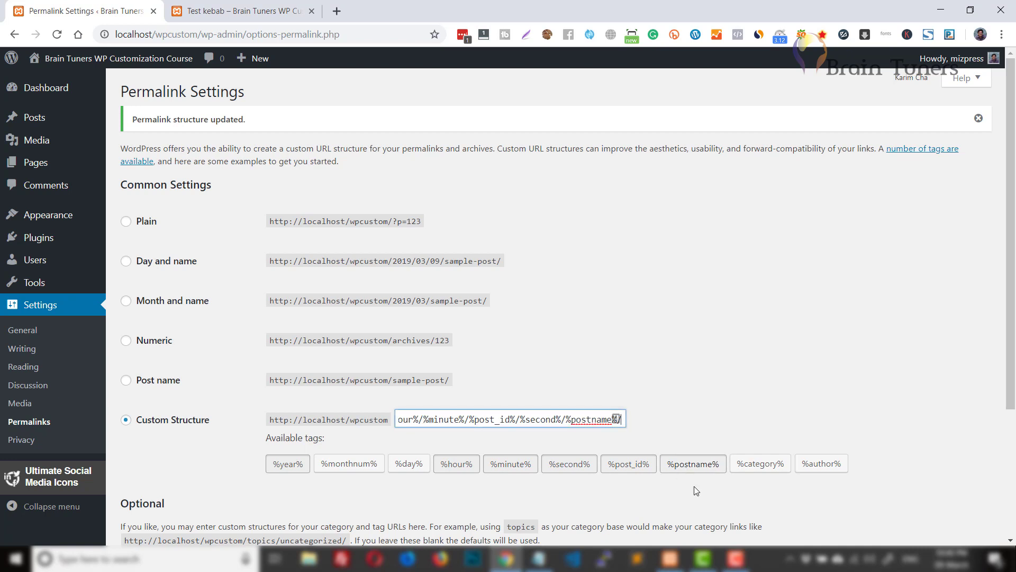
left_click(767, 469)
left_click(812, 463)
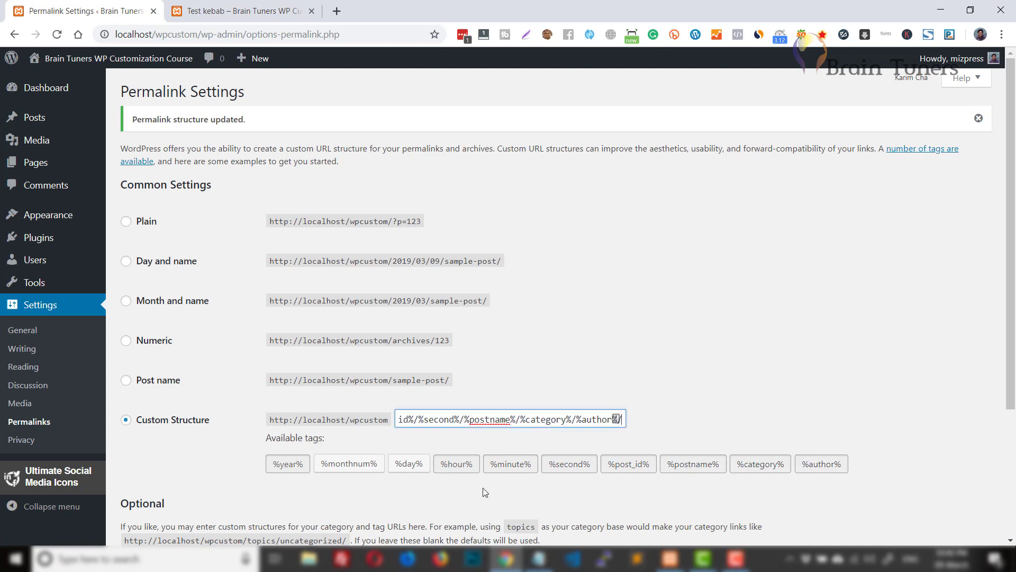
left_click(348, 465)
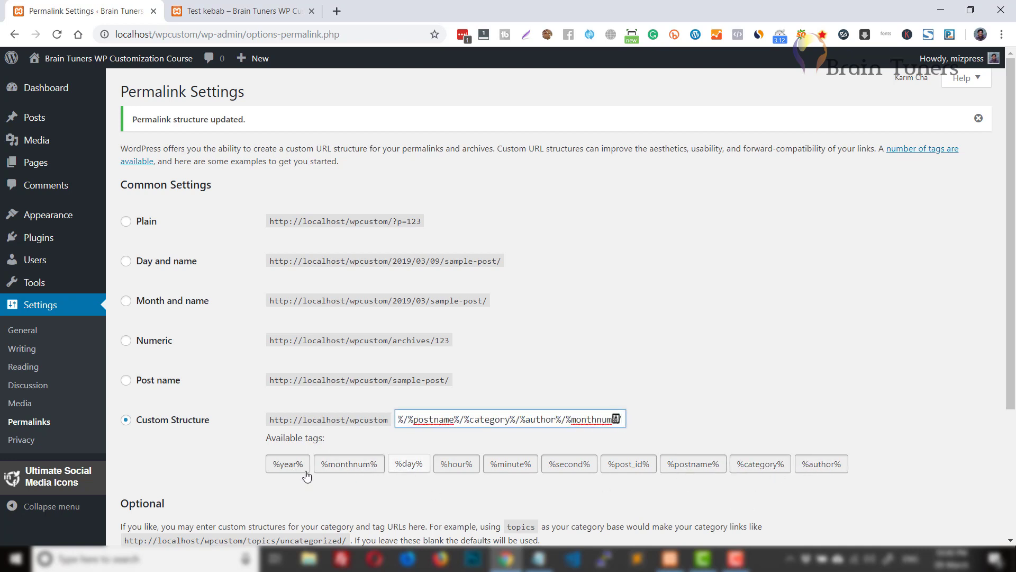
Step: Append a personal name as fixed text after the monthnum tag and save the permalink settings
type("miz")
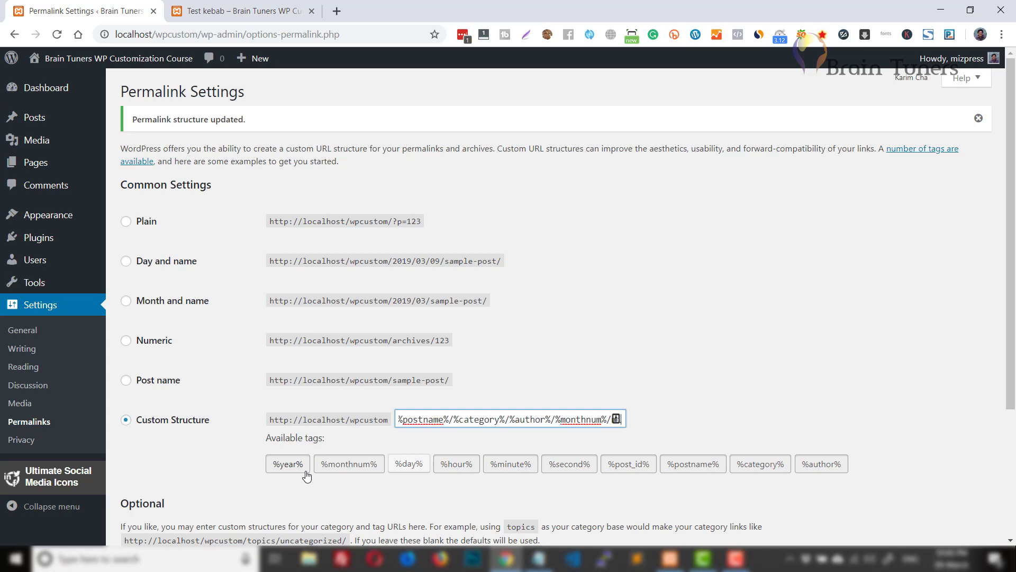
type("a")
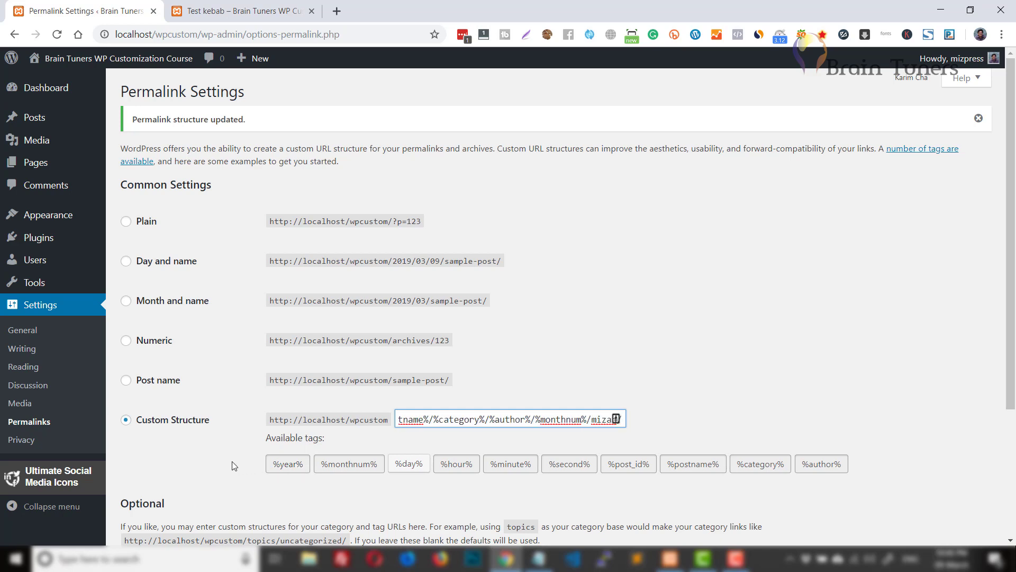
scroll(151, 465, "down", 3)
left_click(139, 482)
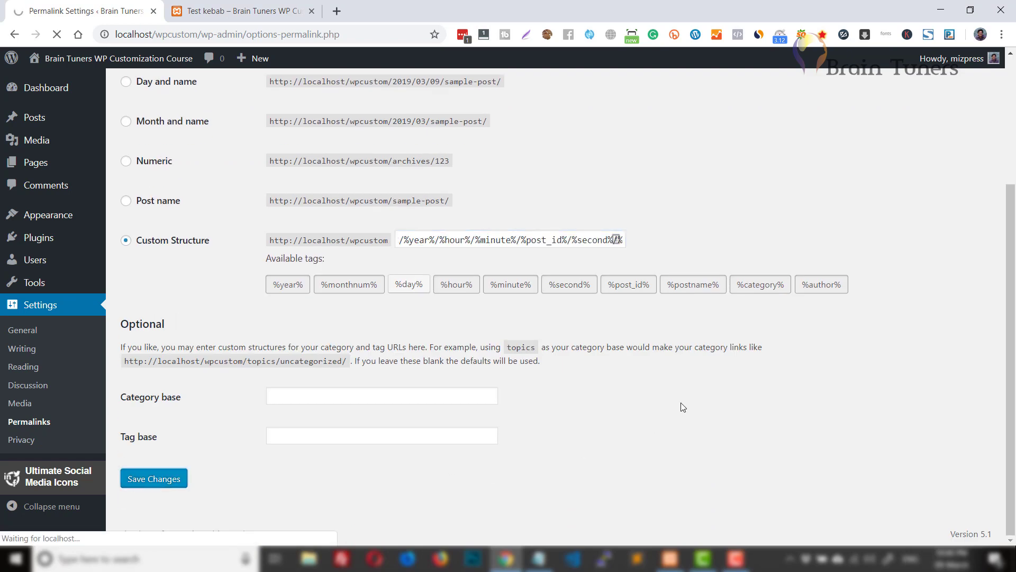
Step: Open the Test kebab post from the site's home page and inspect its full URL through to the end
left_click(228, 11)
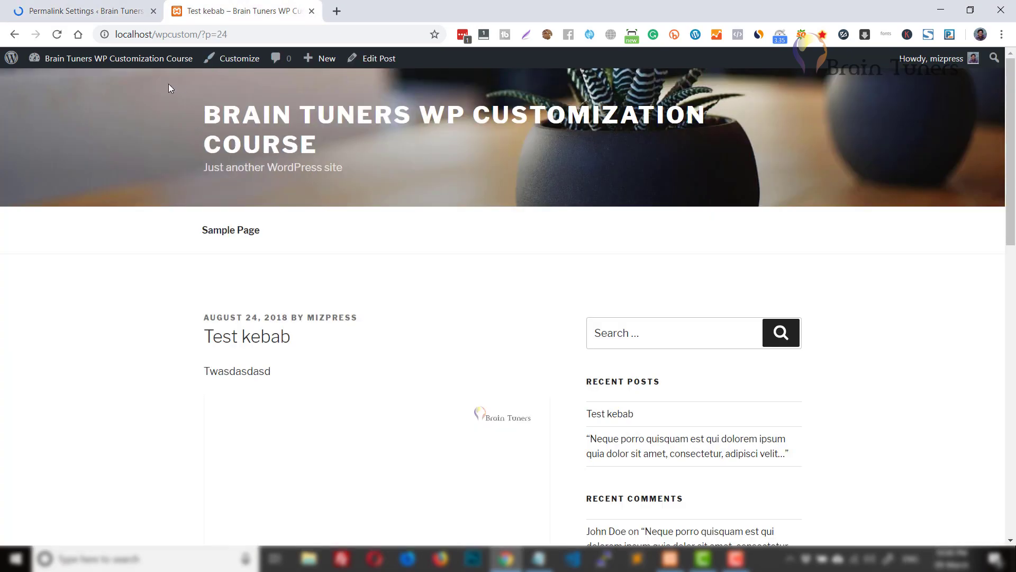
left_click(139, 65)
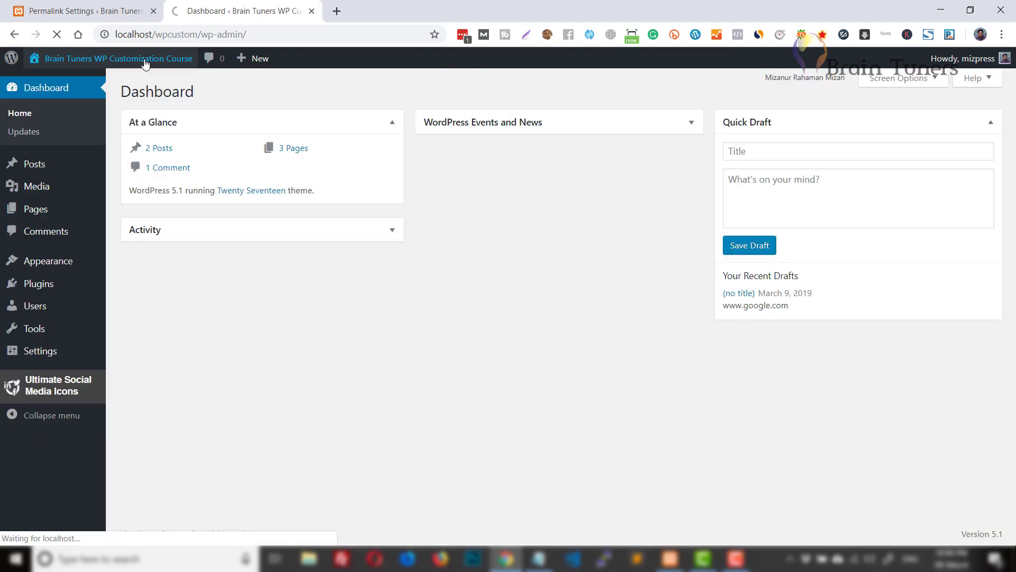
left_click(145, 63)
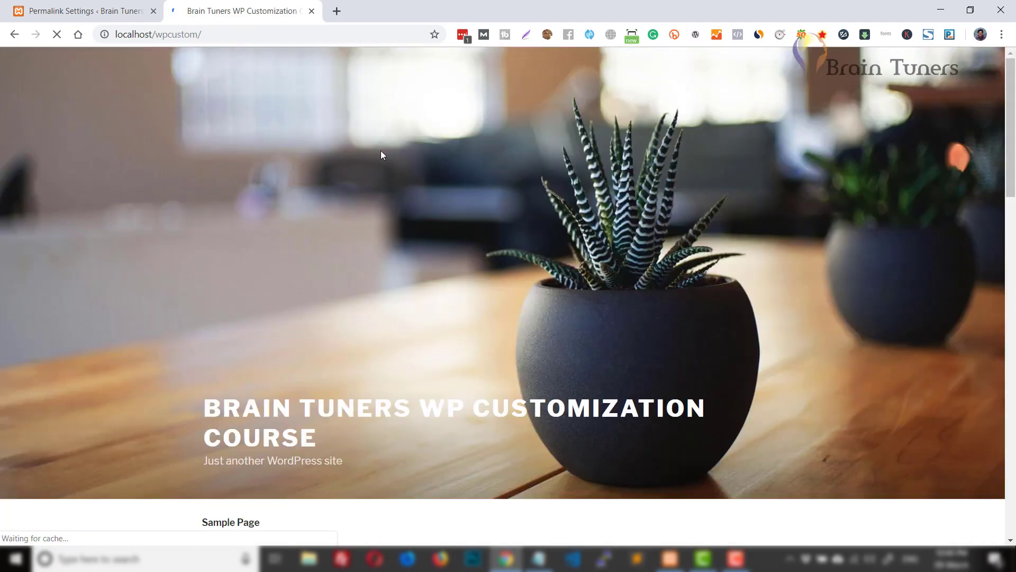
scroll(608, 320, "down", 10)
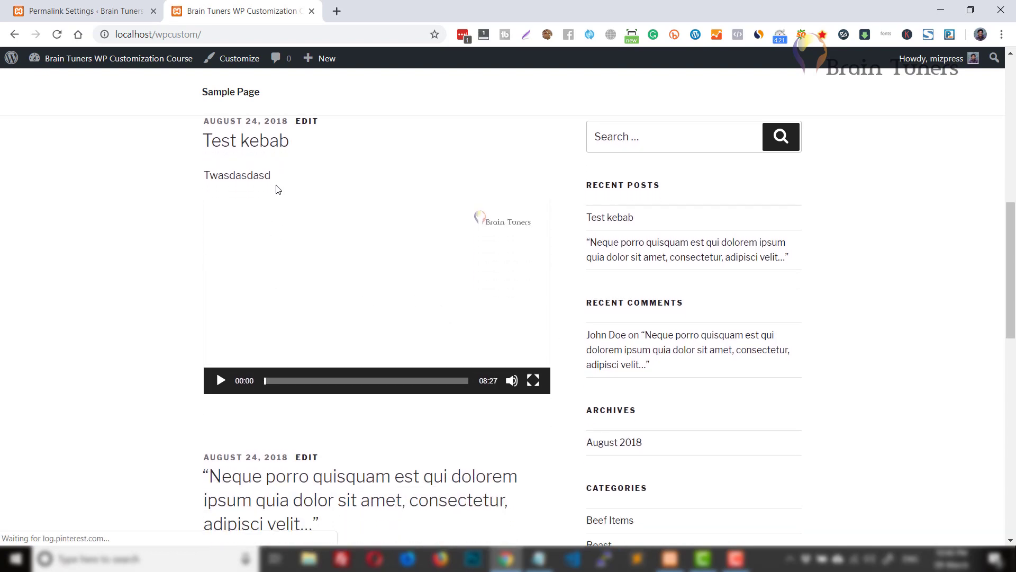
left_click(268, 141)
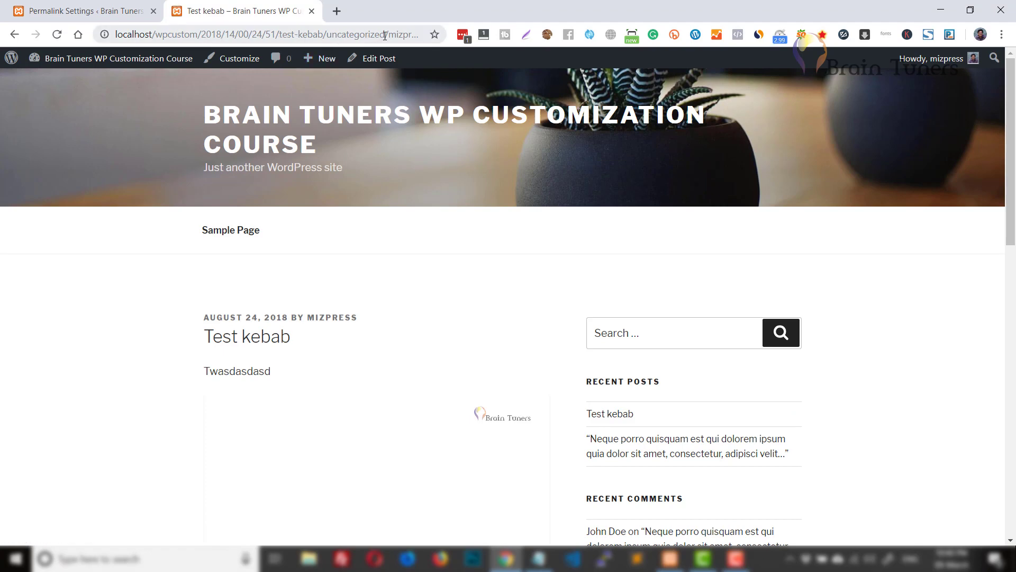
left_click(402, 37)
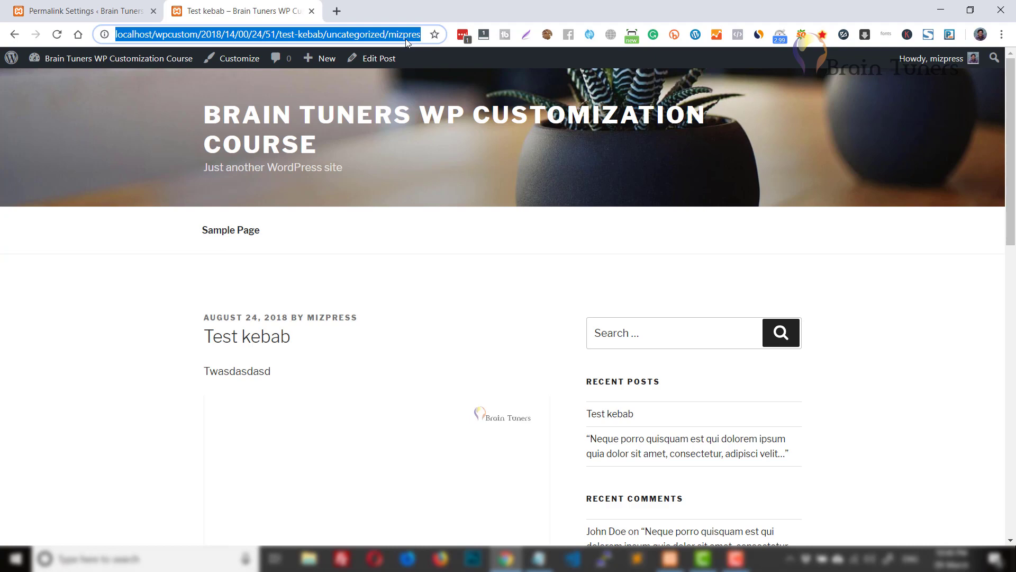
key("End")
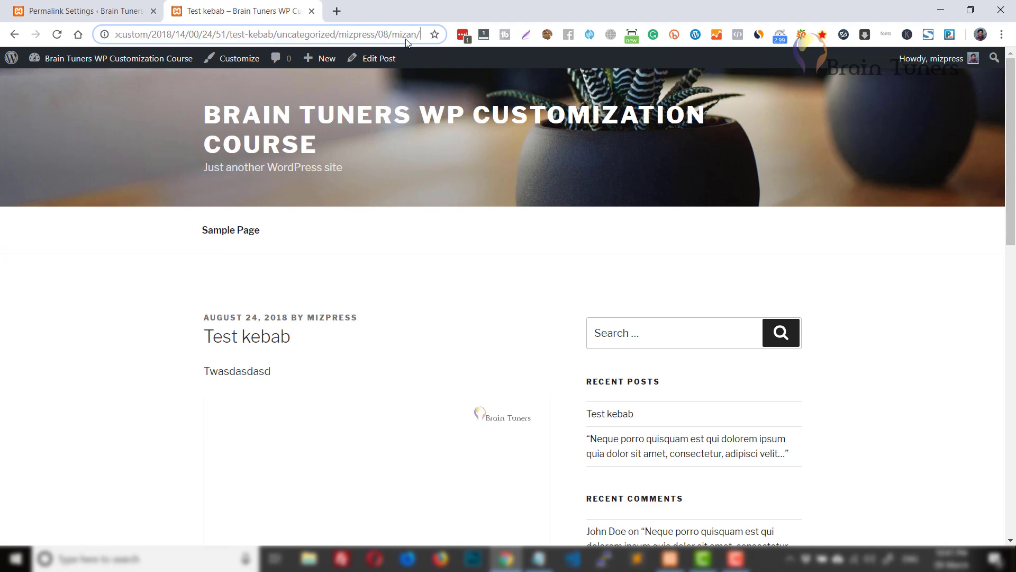
left_click(59, 342)
Step: Return to the permalink settings, set the structure to Post name and save the changes
left_click(126, 14)
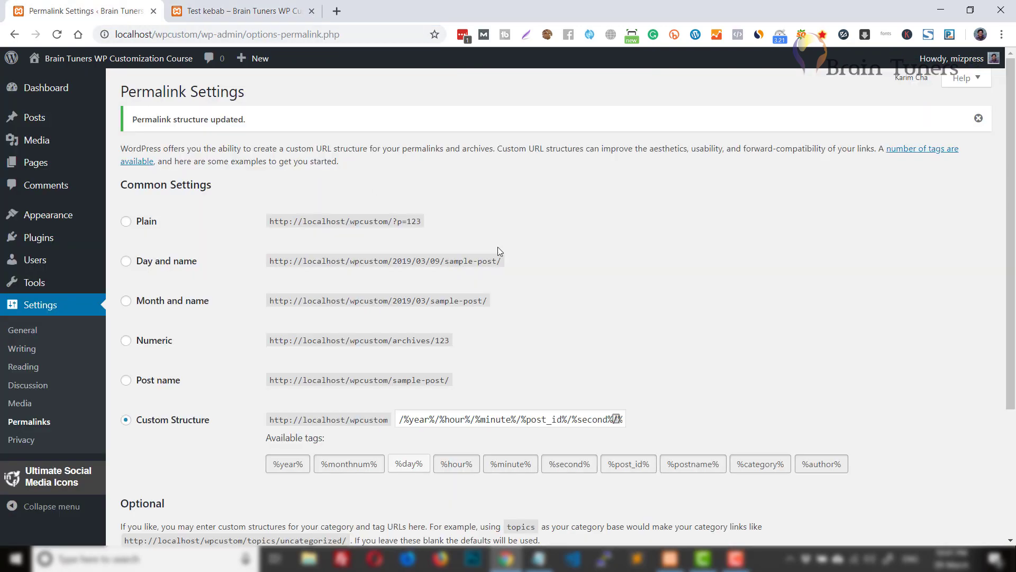
left_click(145, 223)
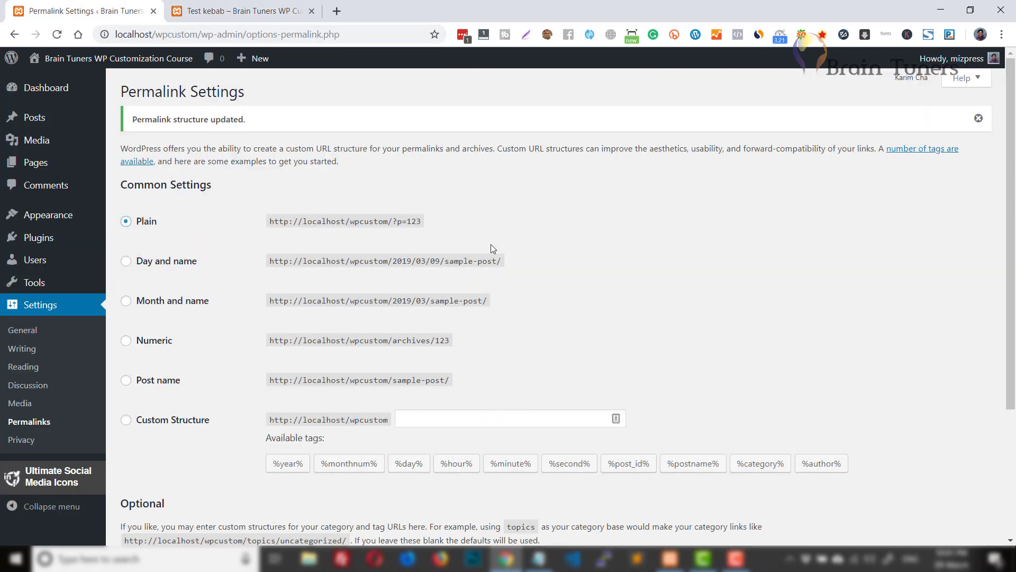
scroll(687, 316, "down", 4)
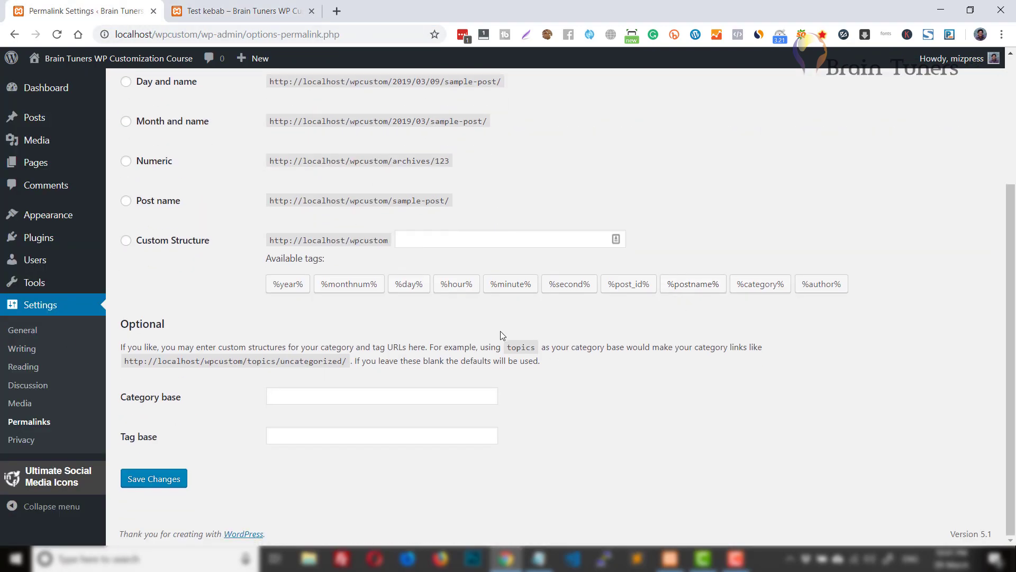
key("Return")
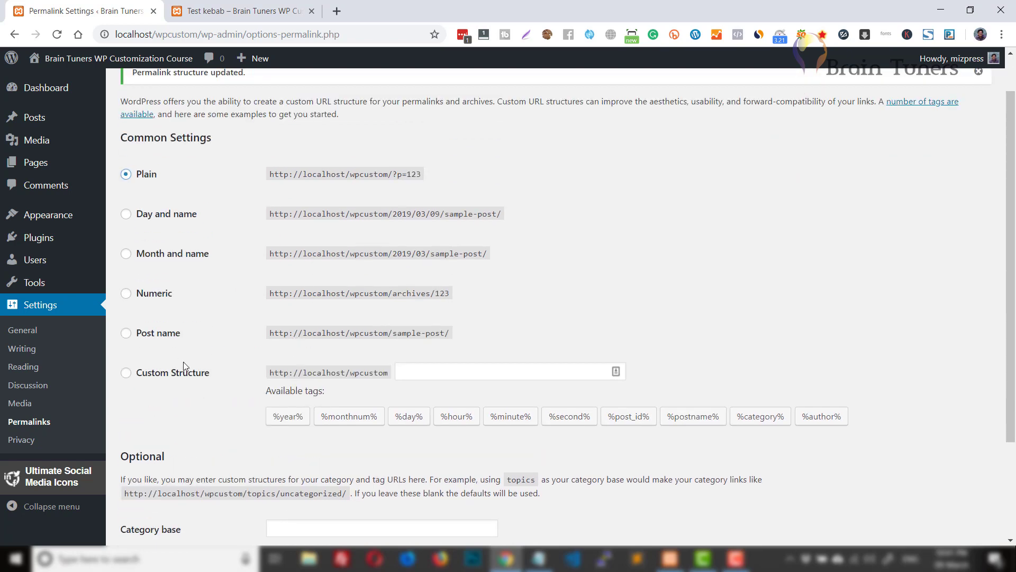
left_click_drag(154, 334, 157, 333)
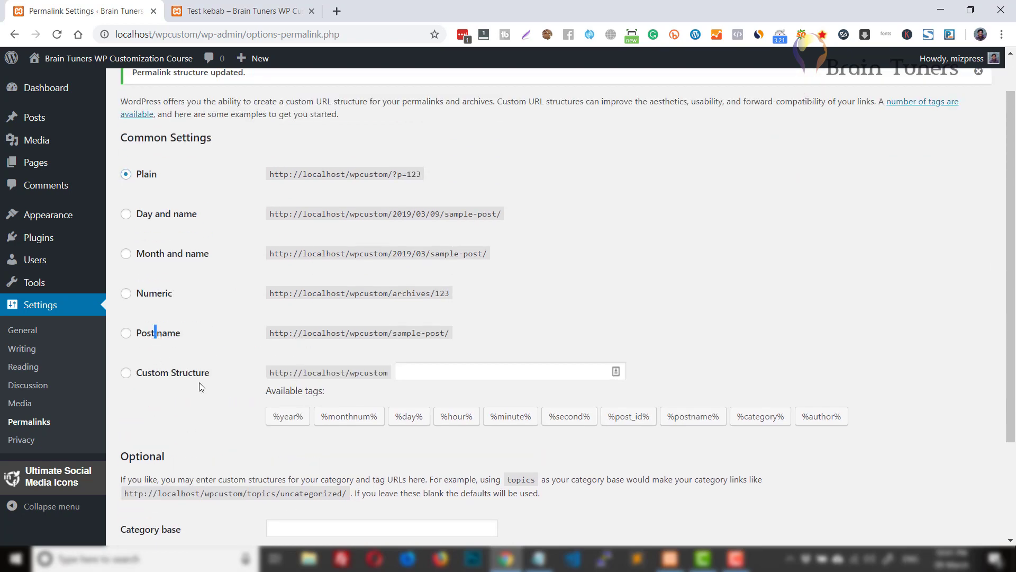
left_click(125, 337)
scroll(204, 350, "down", 3)
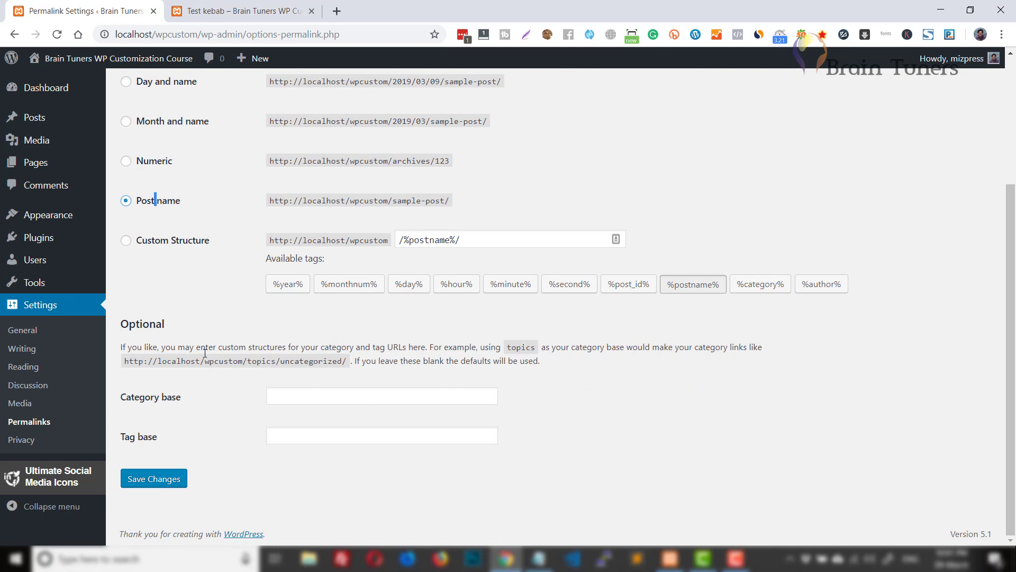
left_click(139, 481)
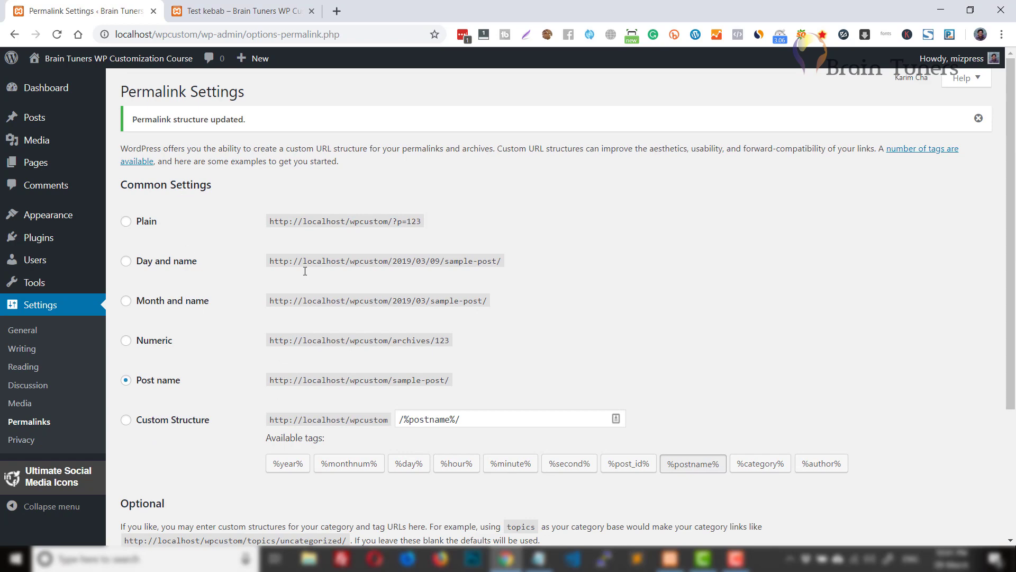
Step: Open the Uncategorized category archive from the Test kebab post page on the site
scroll(392, 401, "down", 3)
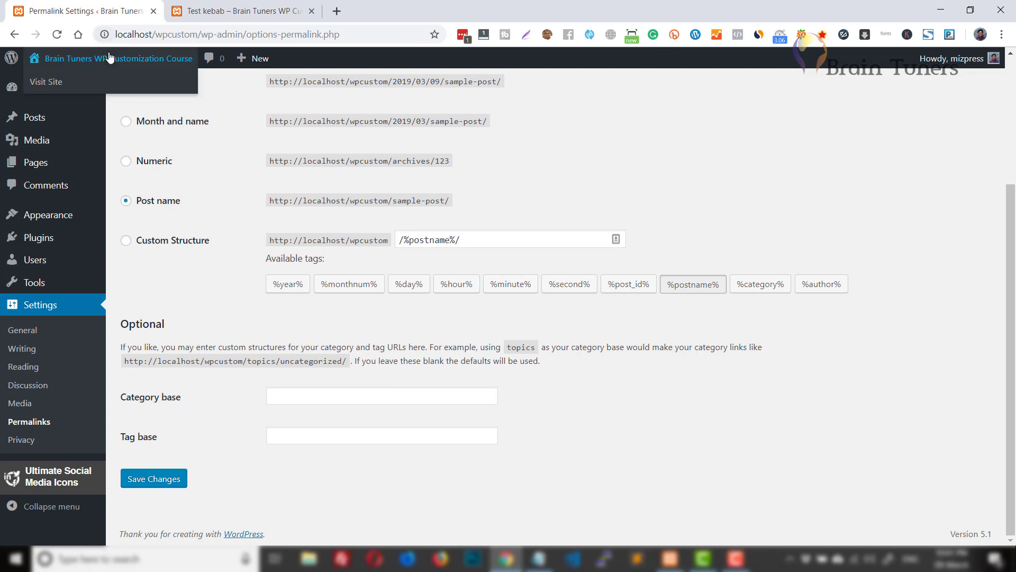
left_click(272, 11)
scroll(749, 408, "down", 7)
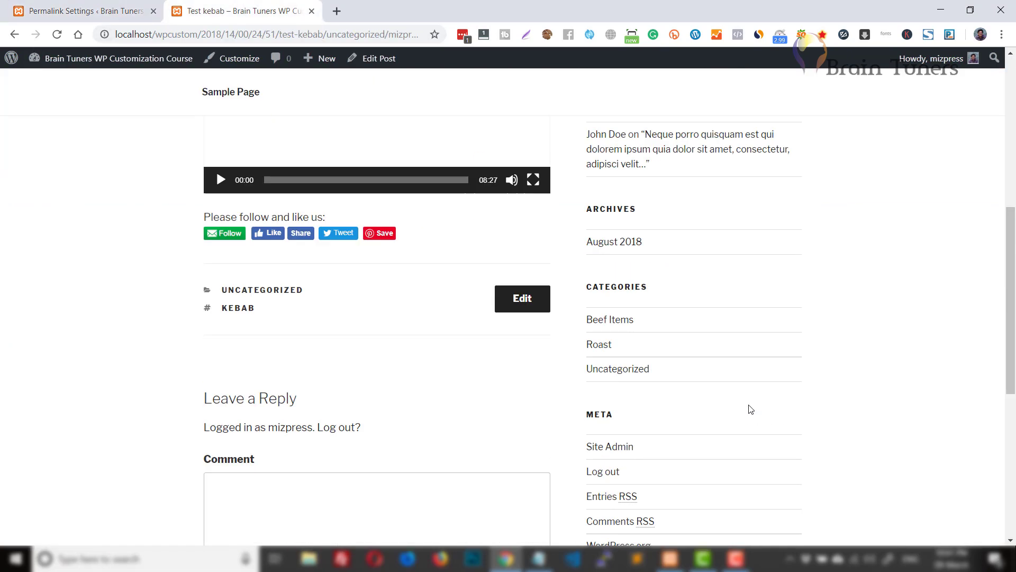
left_click(618, 370)
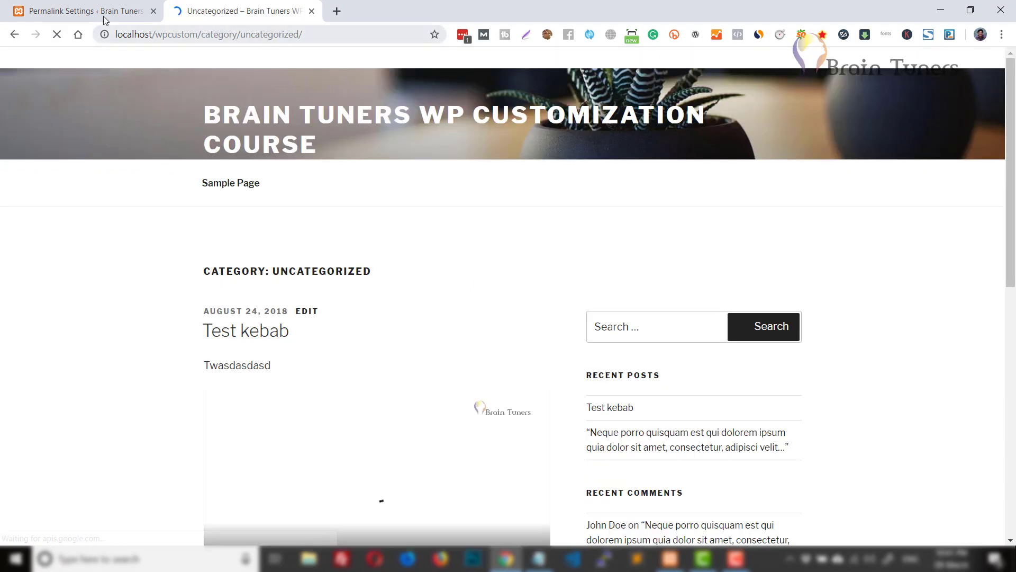
Step: Set the Category base to topic in the permalink settings and save the changes
left_click(104, 14)
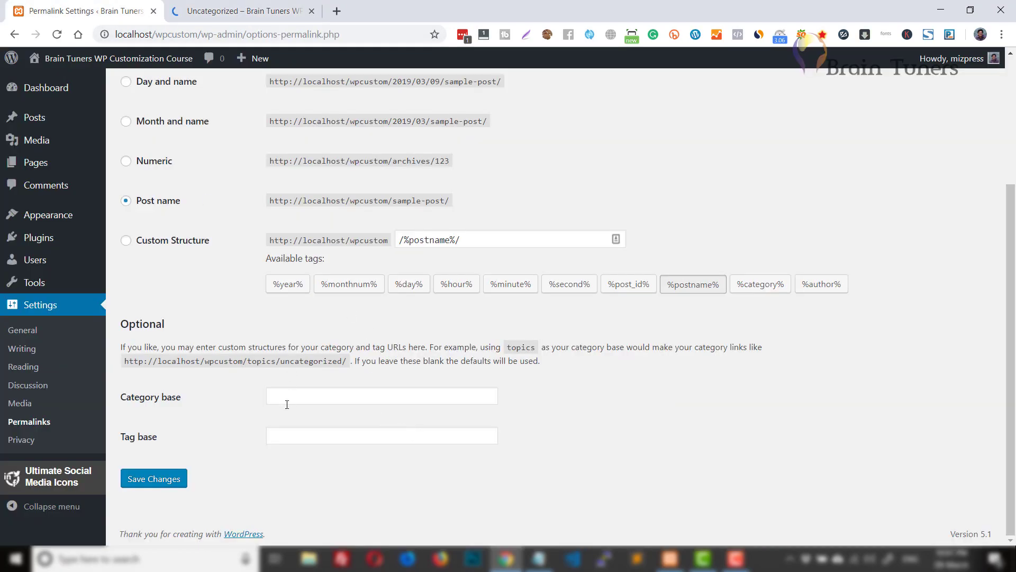
left_click(286, 405)
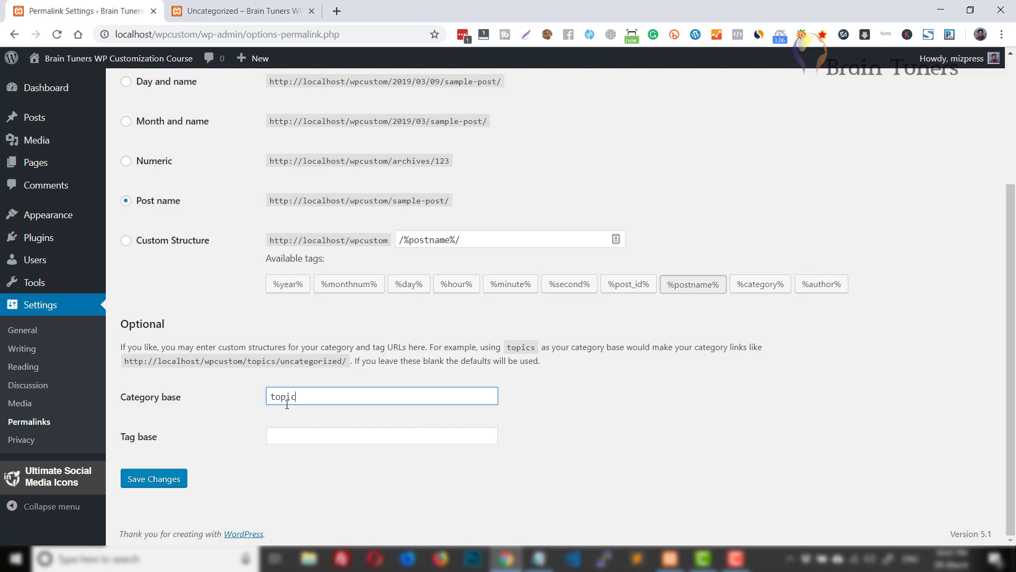
left_click(154, 486)
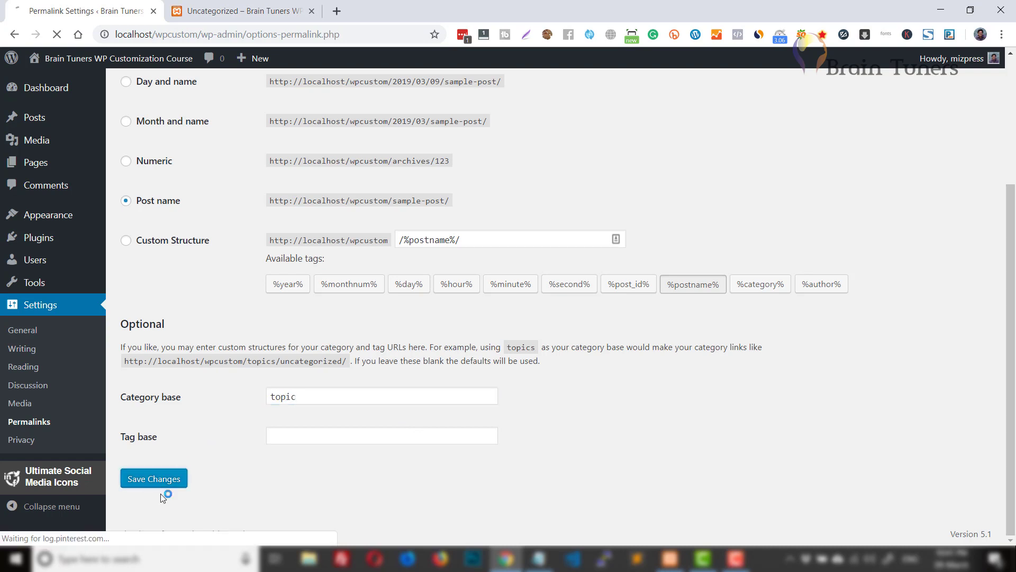
Step: Go back from the Uncategorized archive to the Test kebab post and reload that page
left_click(232, 6)
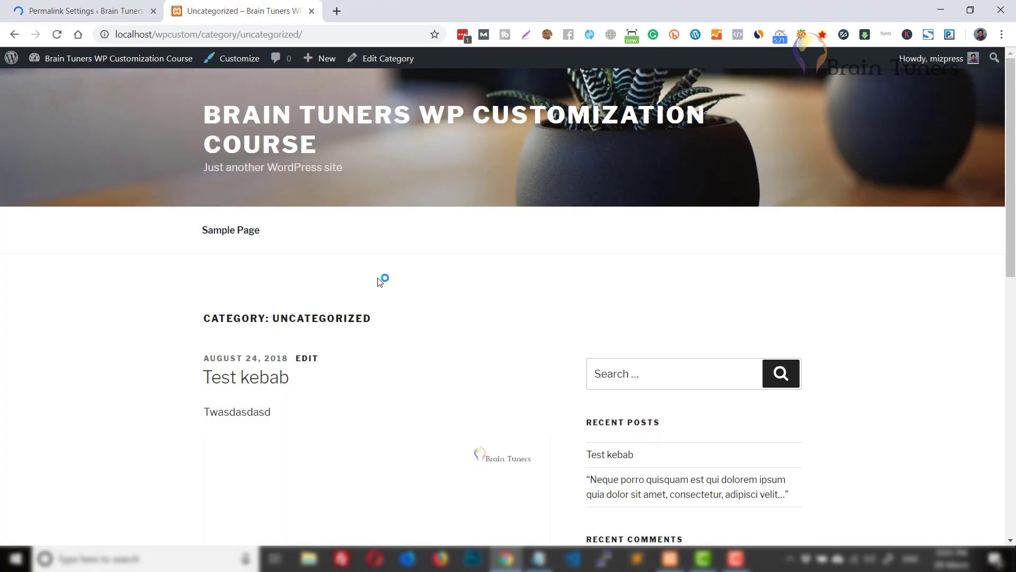
left_click(15, 35)
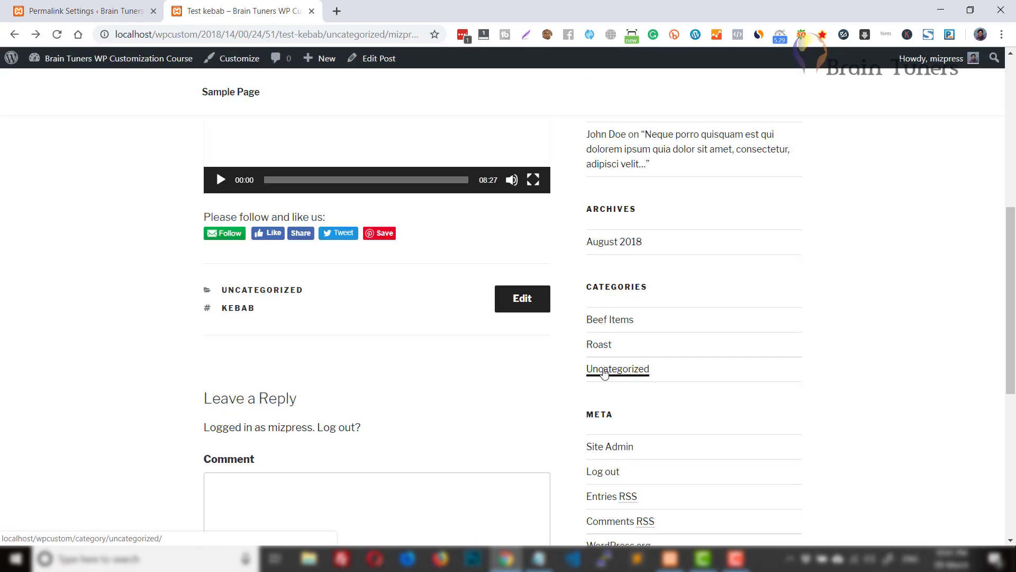
left_click(57, 35)
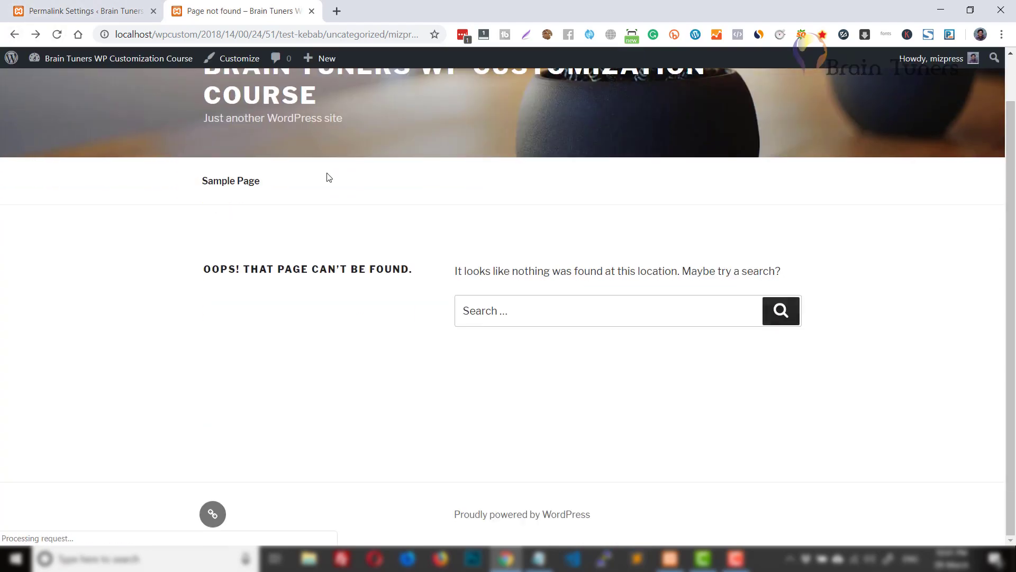
Step: Open the Beef Items category archive from the site's home page to check its URL
left_click(14, 36)
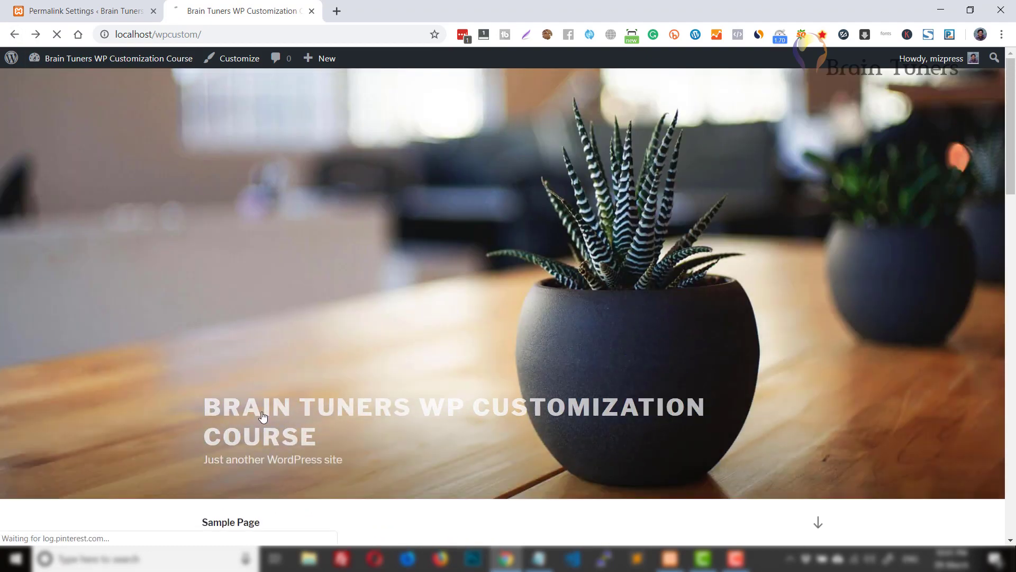
left_click(263, 417)
scroll(483, 340, "down", 15)
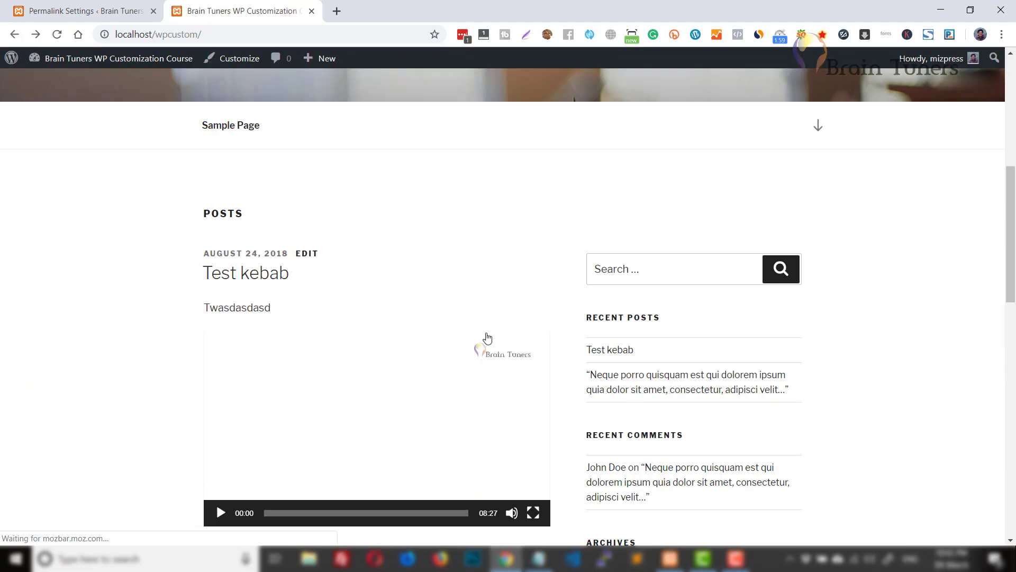
scroll(602, 333, "up", 5)
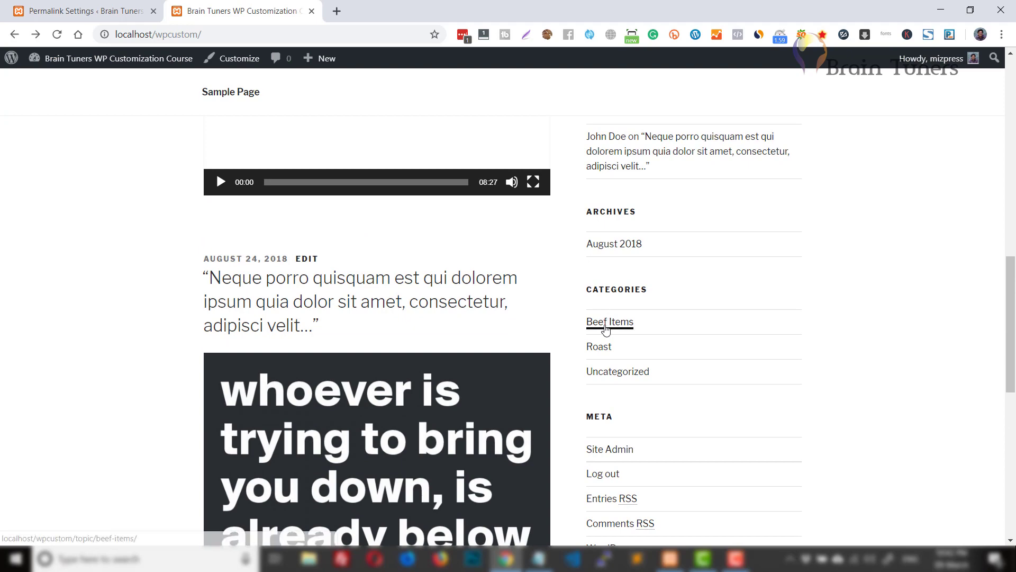
left_click(594, 321)
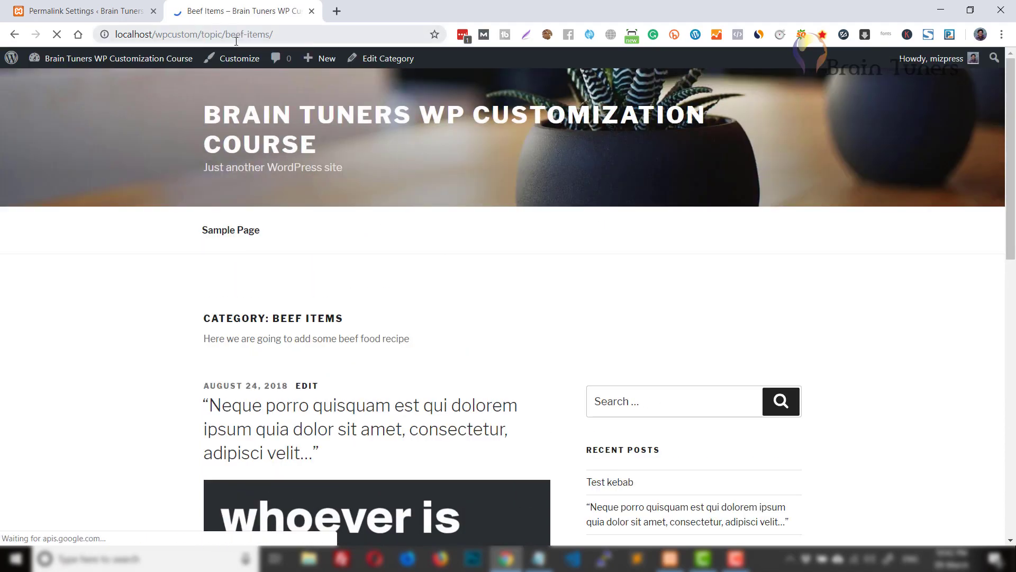
Step: Clear the Category base in the permalink settings and leave the Tag base empty
left_click(94, 11)
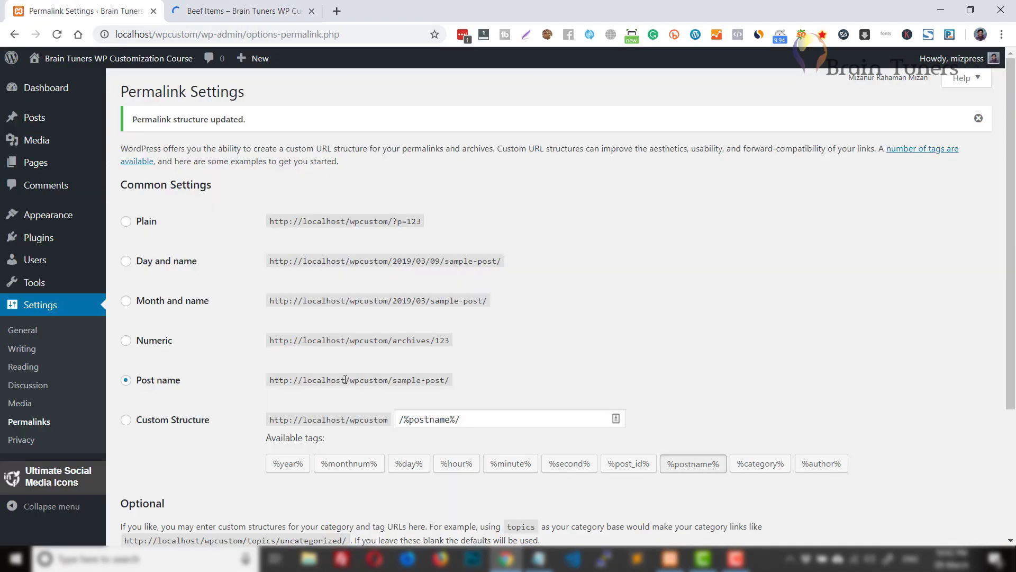
scroll(328, 328, "down", 3)
left_click_drag(329, 395, 139, 373)
key("BackSpace")
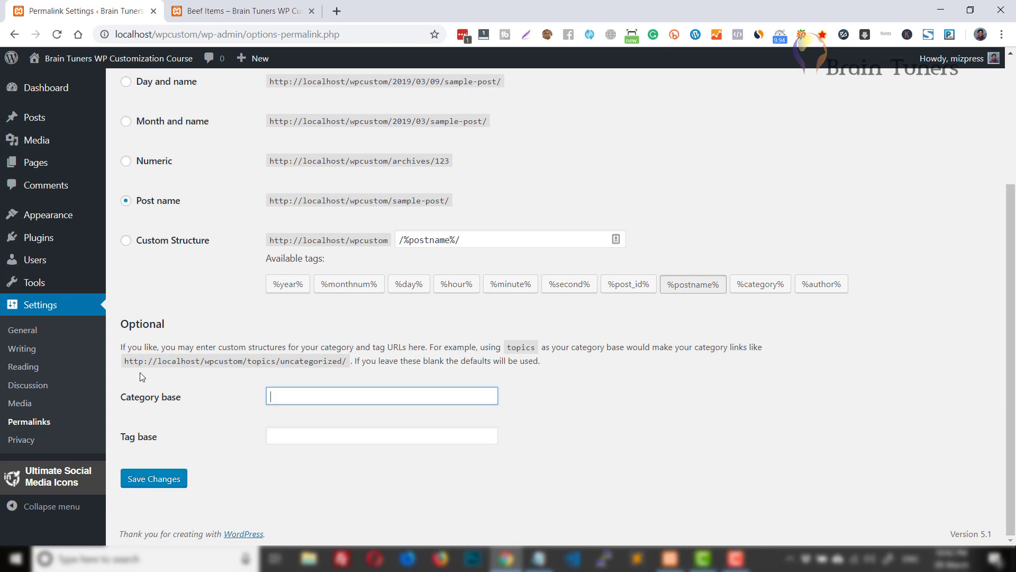
left_click(267, 431)
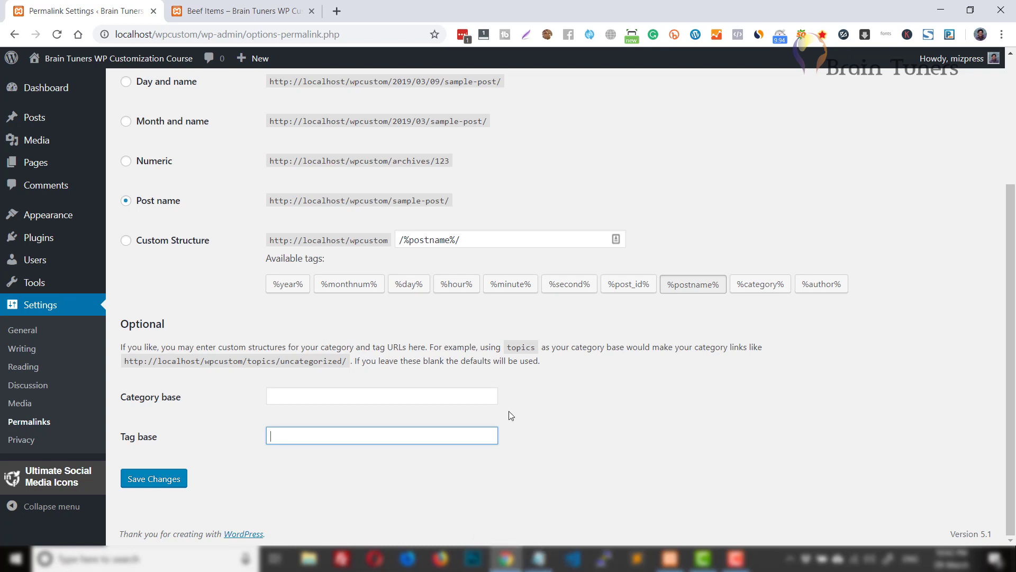
left_click(591, 450)
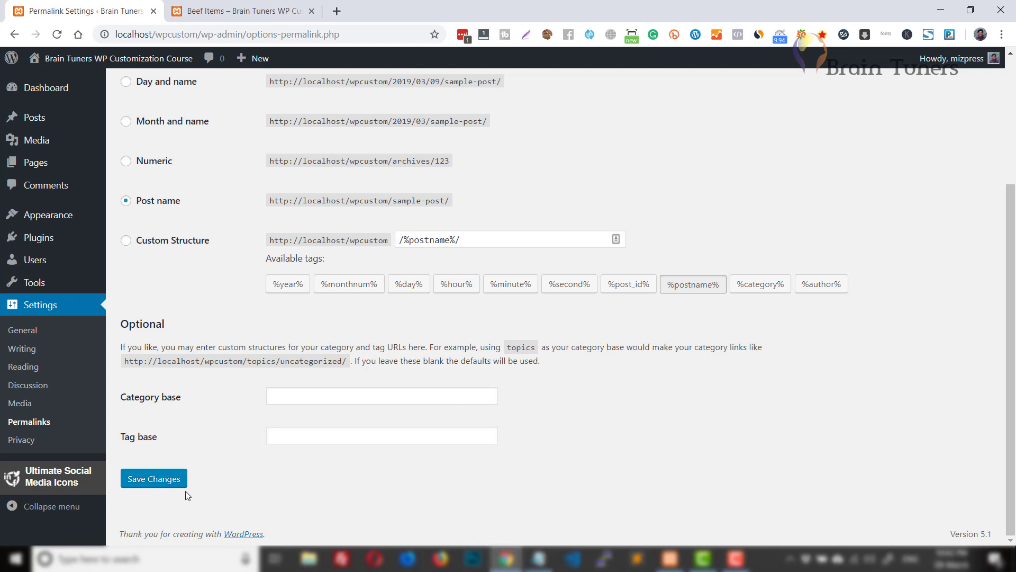